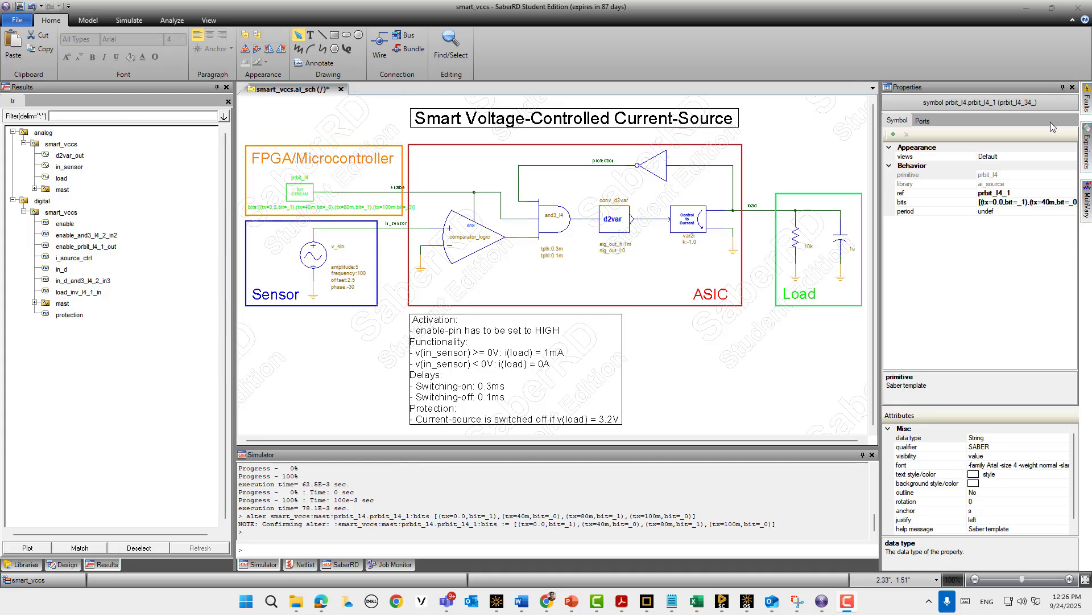
Create a new experiment with the identifier test.
click(1088, 149)
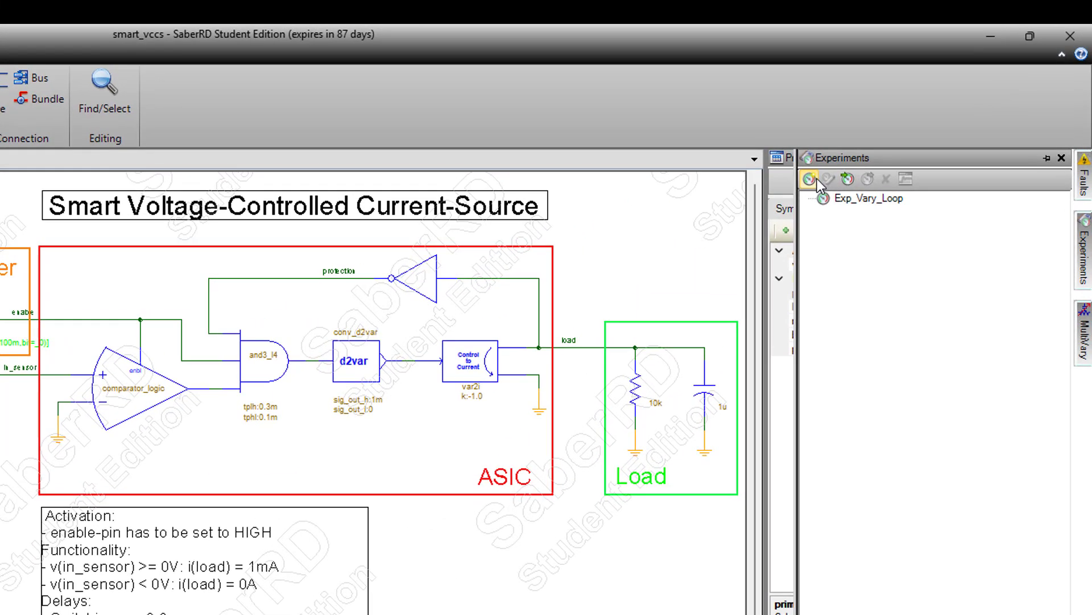
click(909, 101)
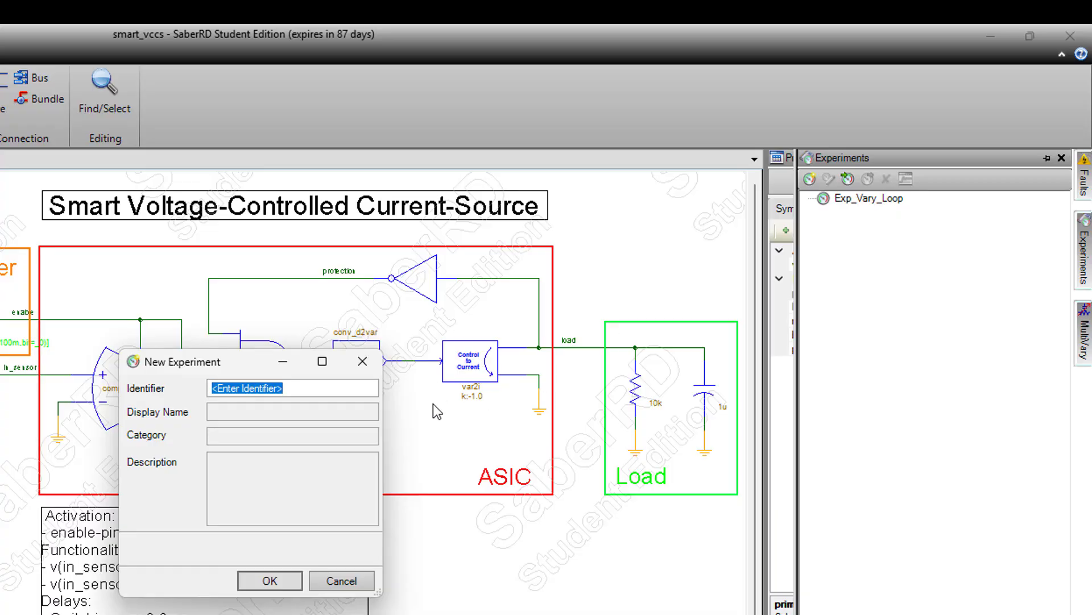
text(test)
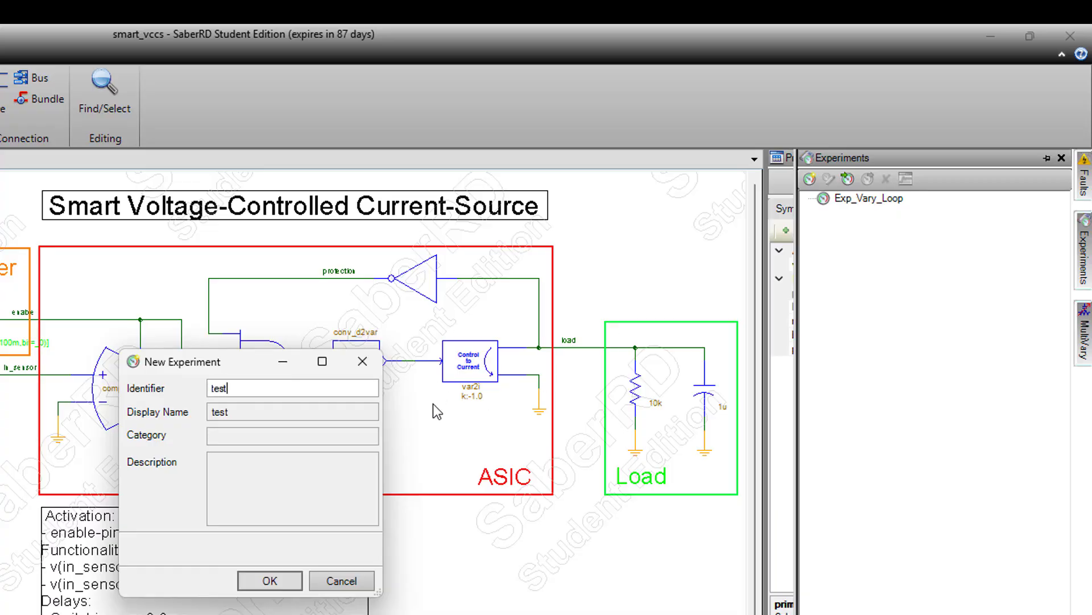
key(Return)
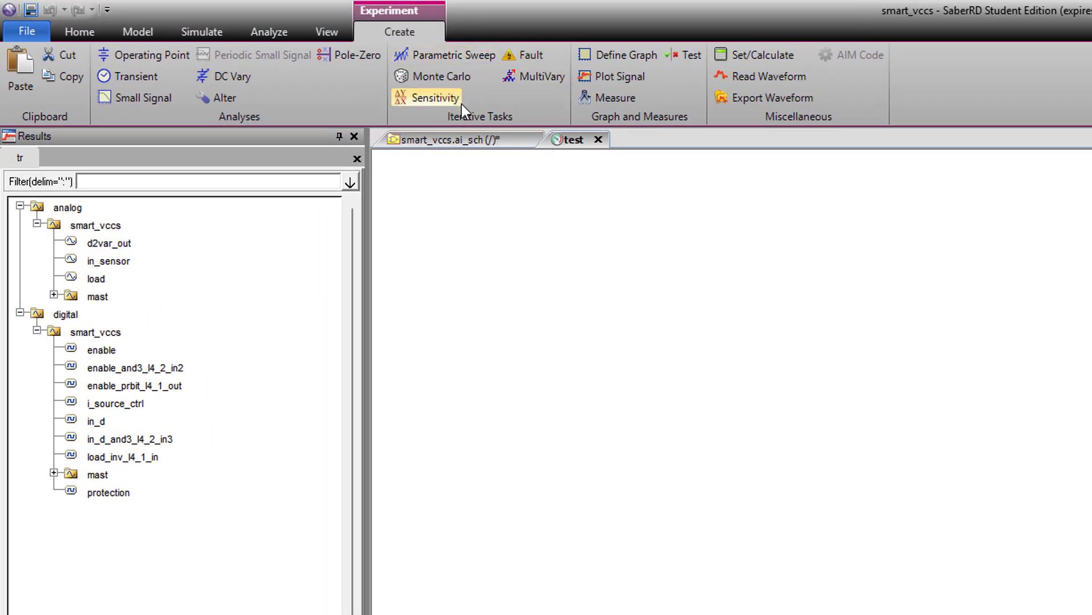
Add a Parametric Sweep to the experiment and choose rnom of resistor r.r1 under smart_vccs mast as the parameter to vary.
click(451, 92)
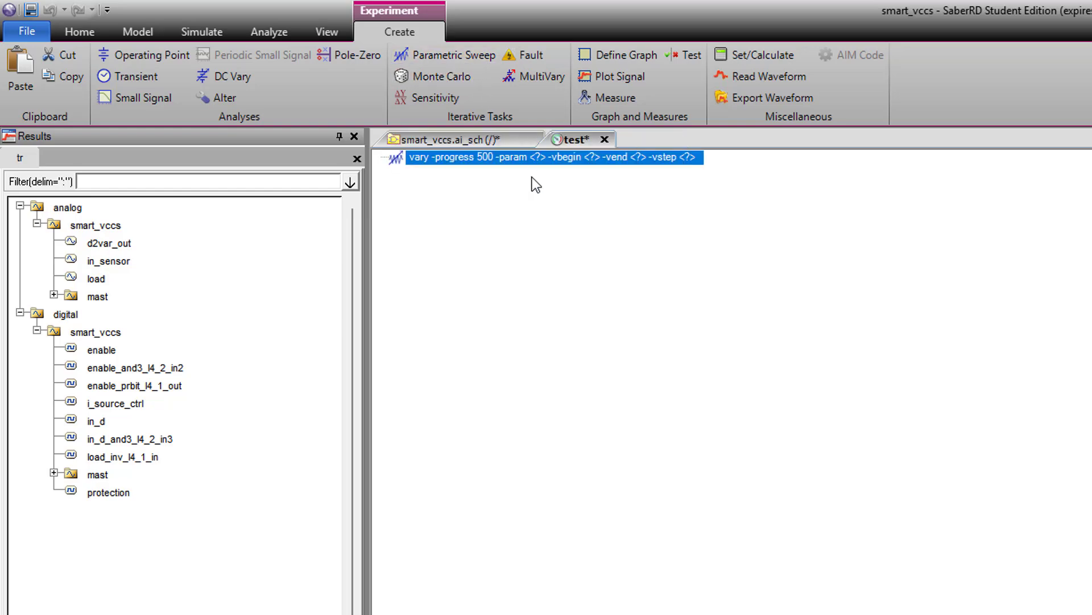
click(538, 157)
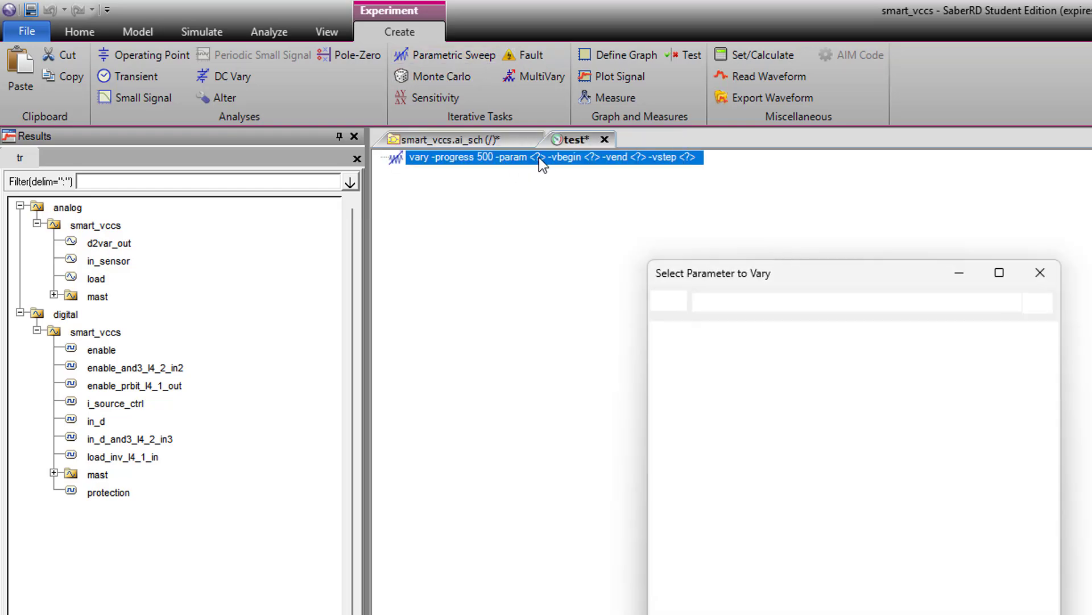
click(660, 364)
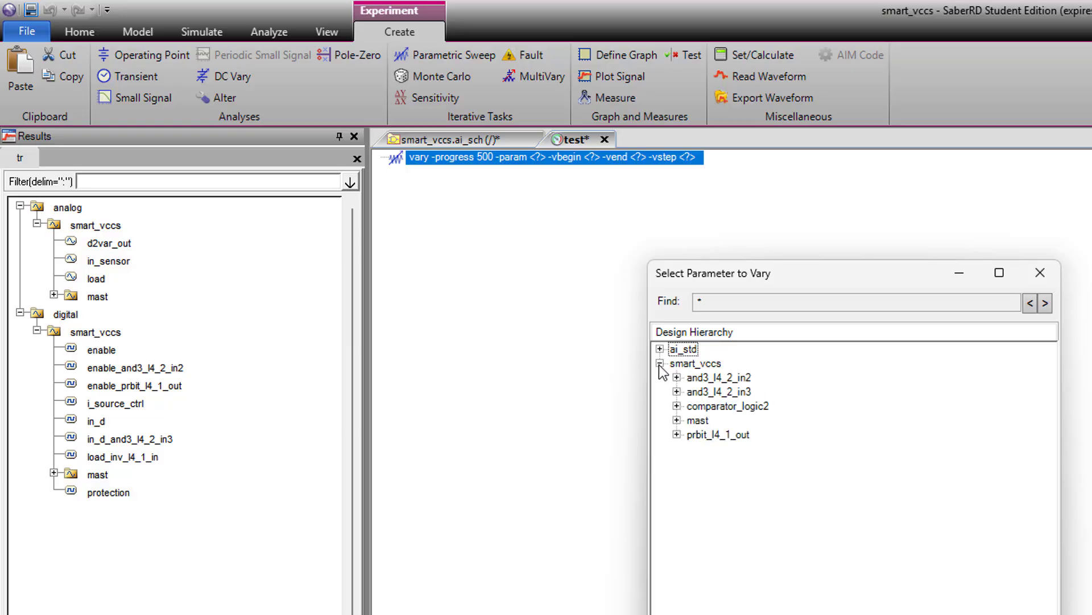
click(677, 420)
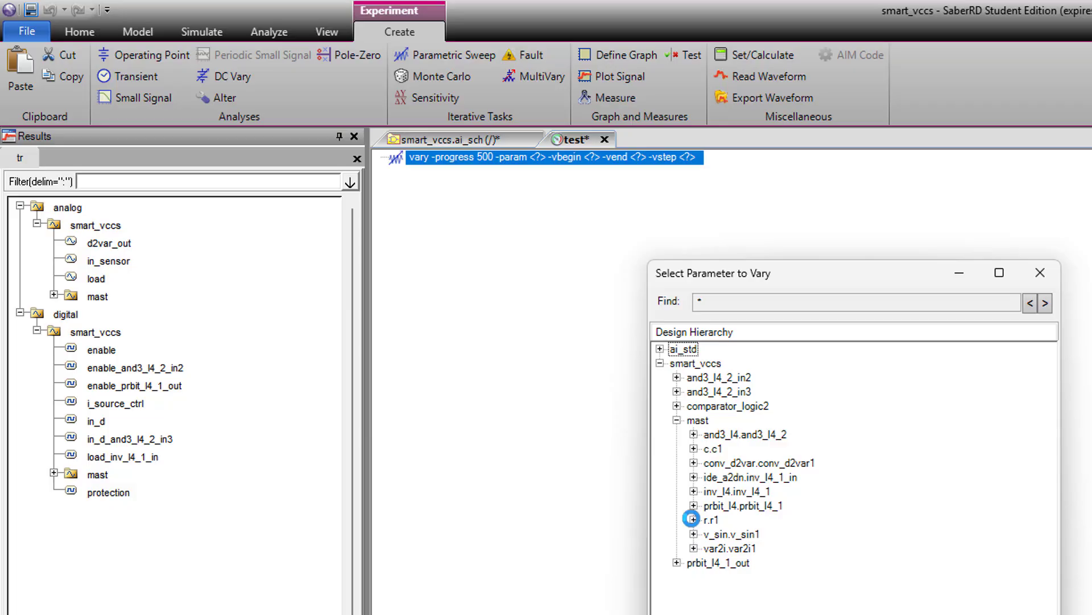
click(693, 519)
scroll(767, 584, down, 2)
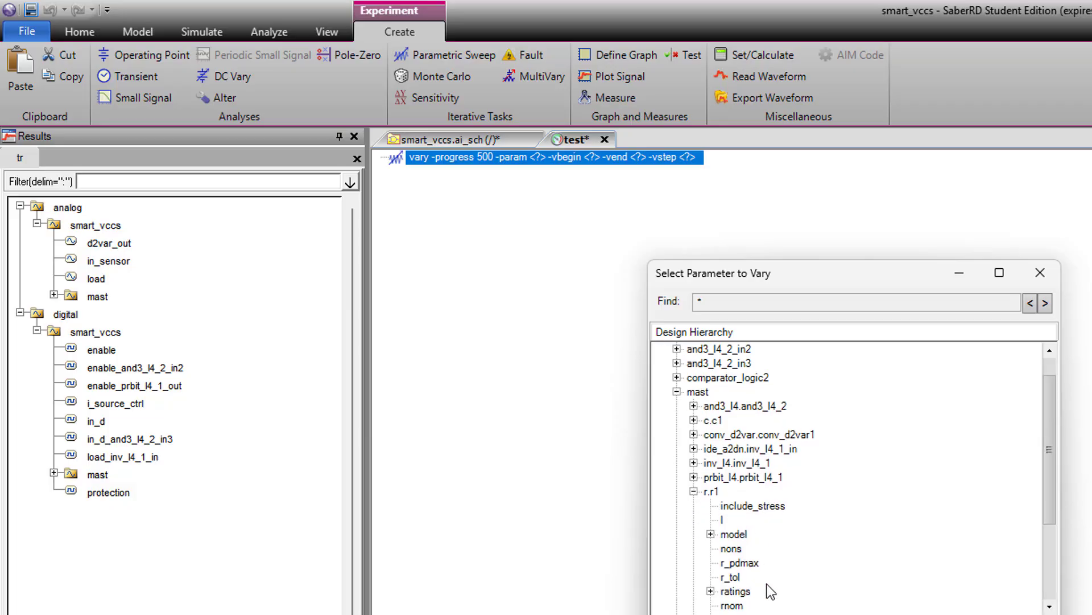
click(739, 589)
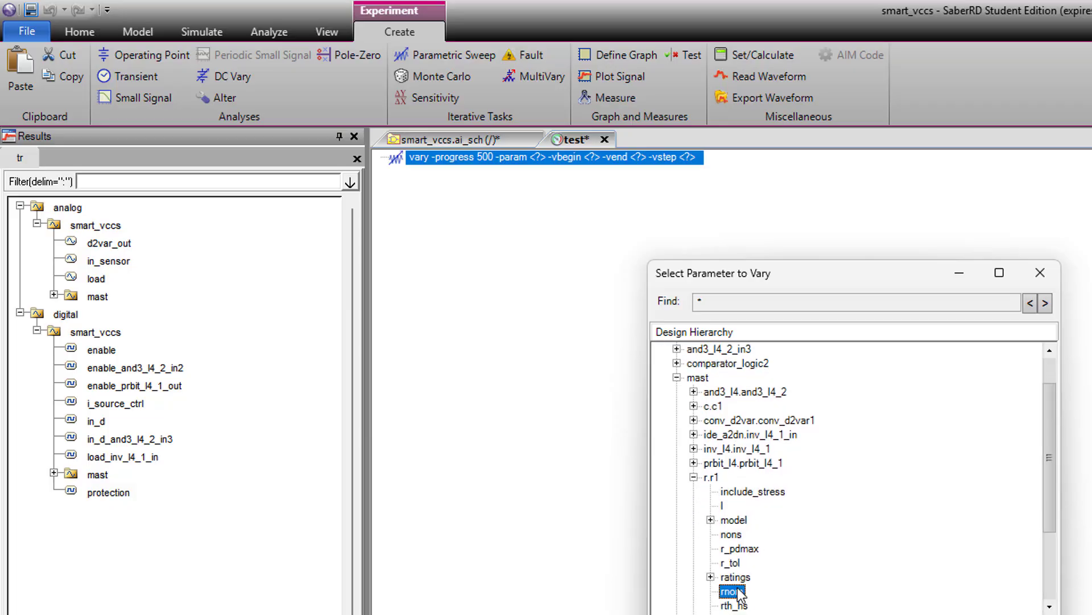
key(Return)
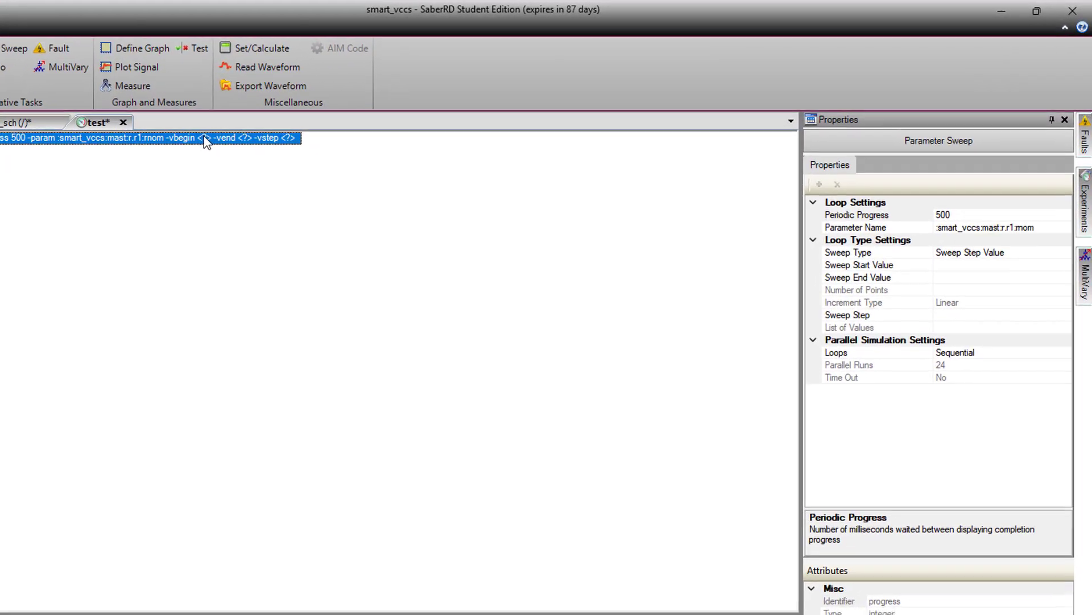
Set the parameter sweep's start value to 3k and its end value to 10k.
double_click(207, 141)
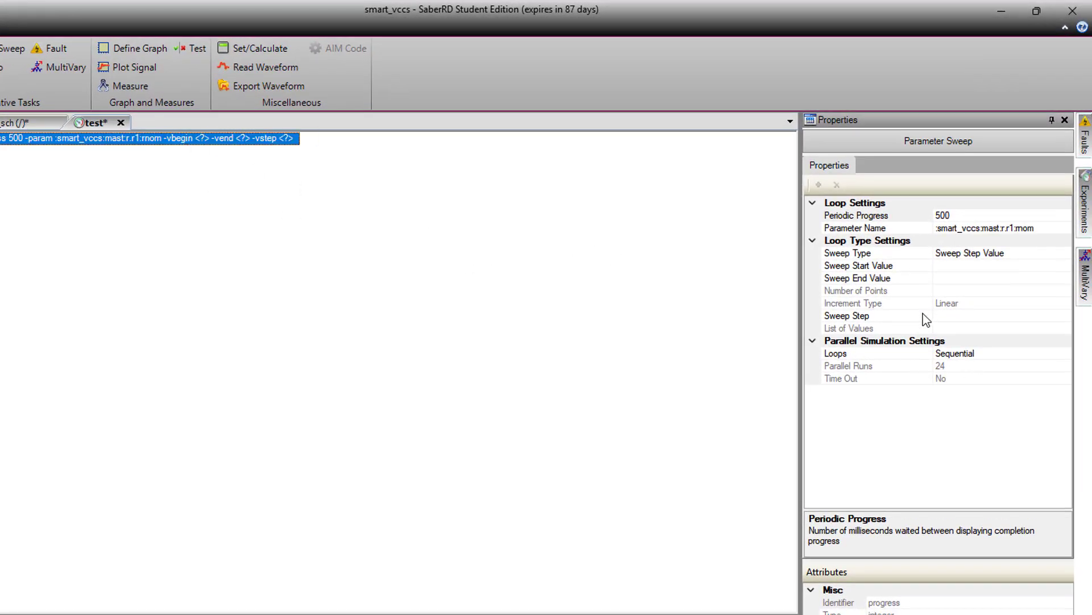
click(952, 266)
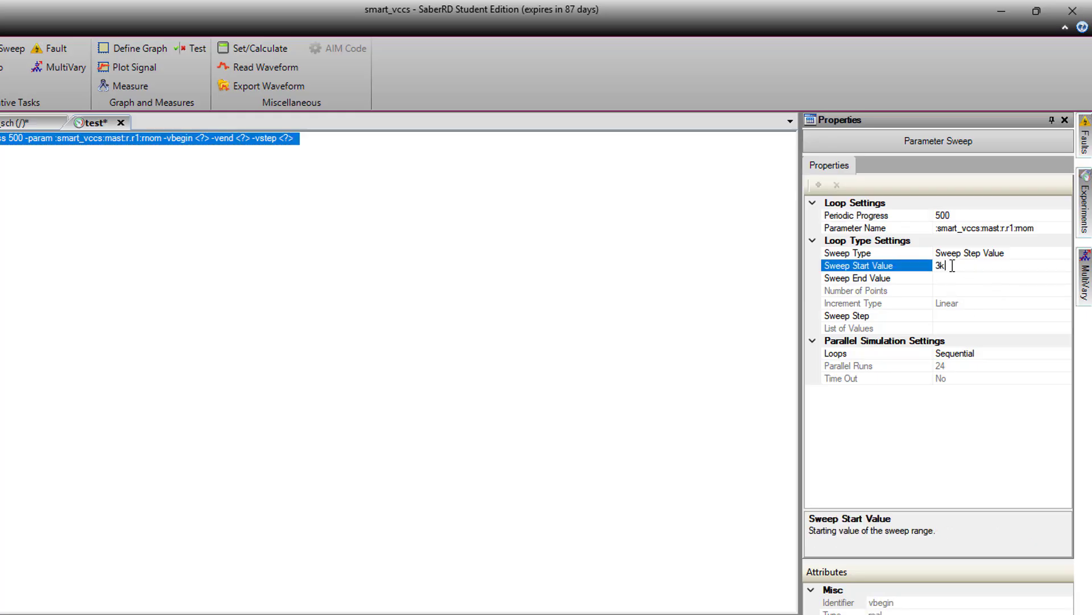
text(3k)
click(948, 277)
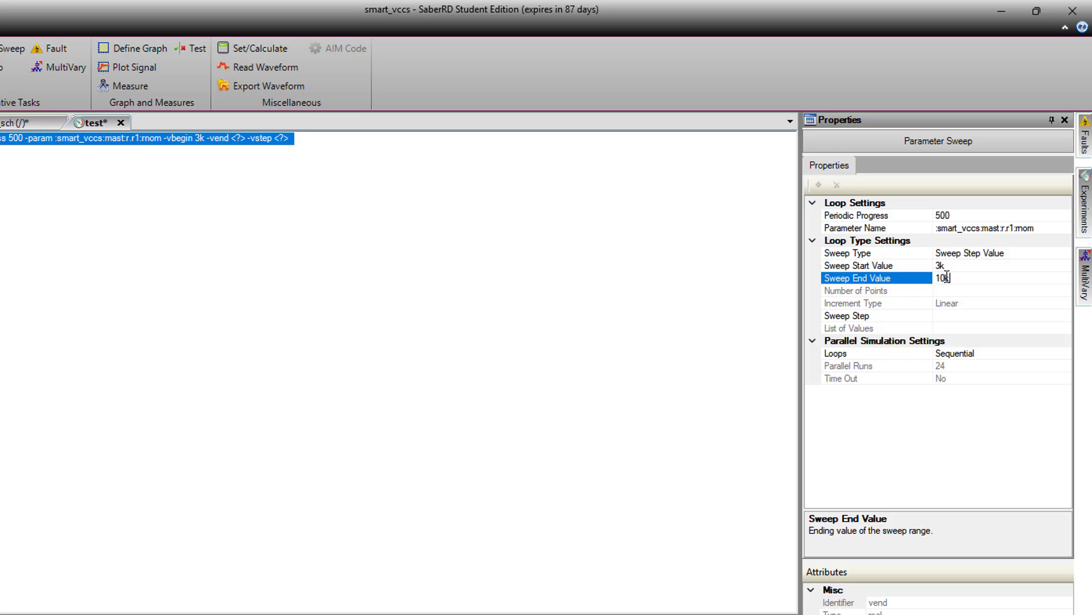
text(10k)
Change the sweep type to Number of Points and set the number of points to 5.
click(1005, 251)
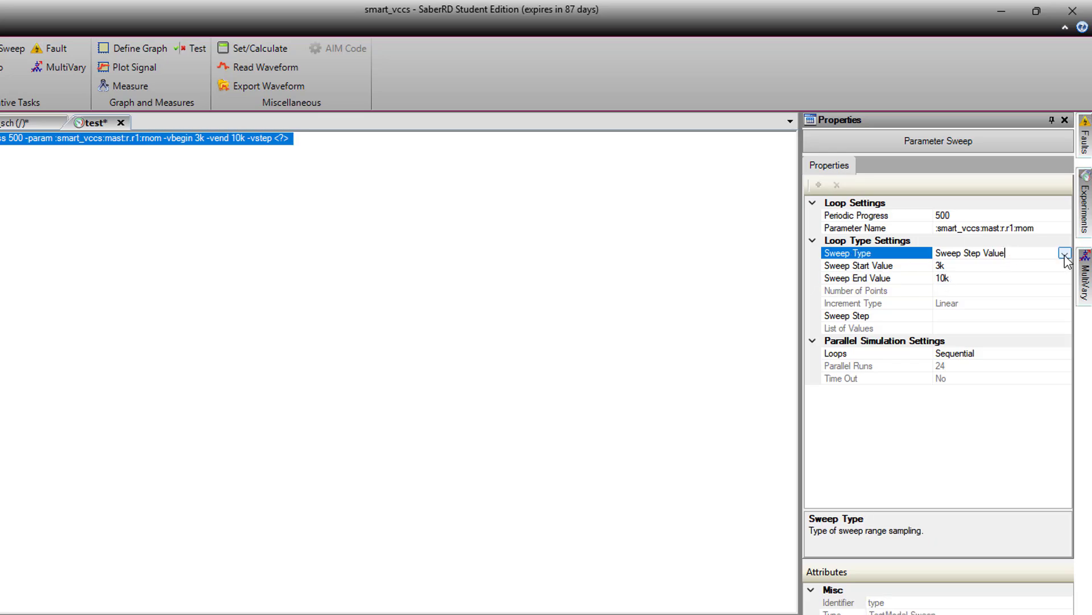
click(1064, 253)
click(979, 279)
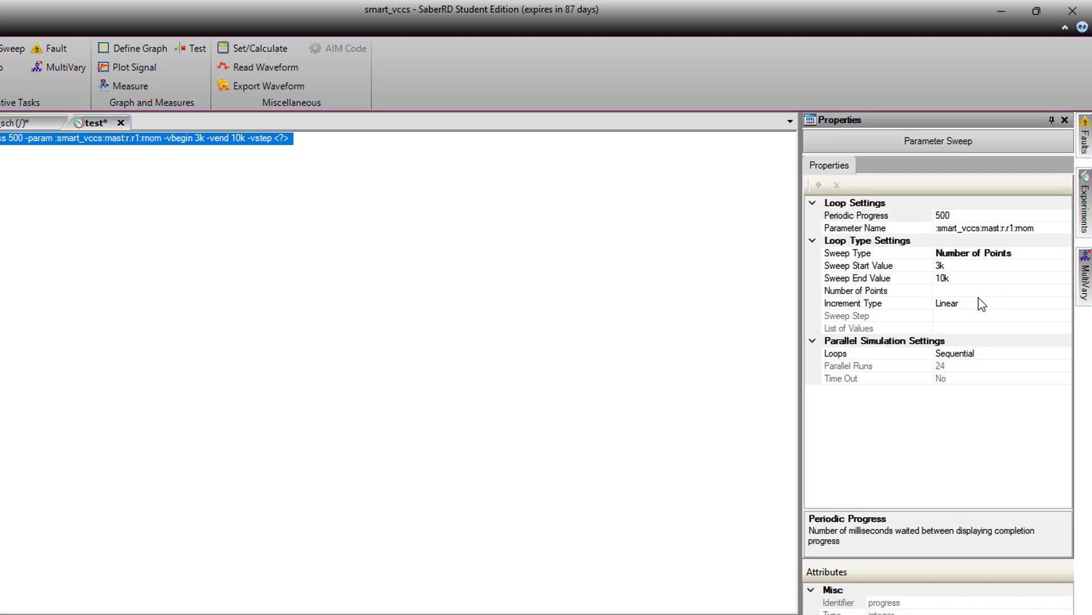
click(948, 289)
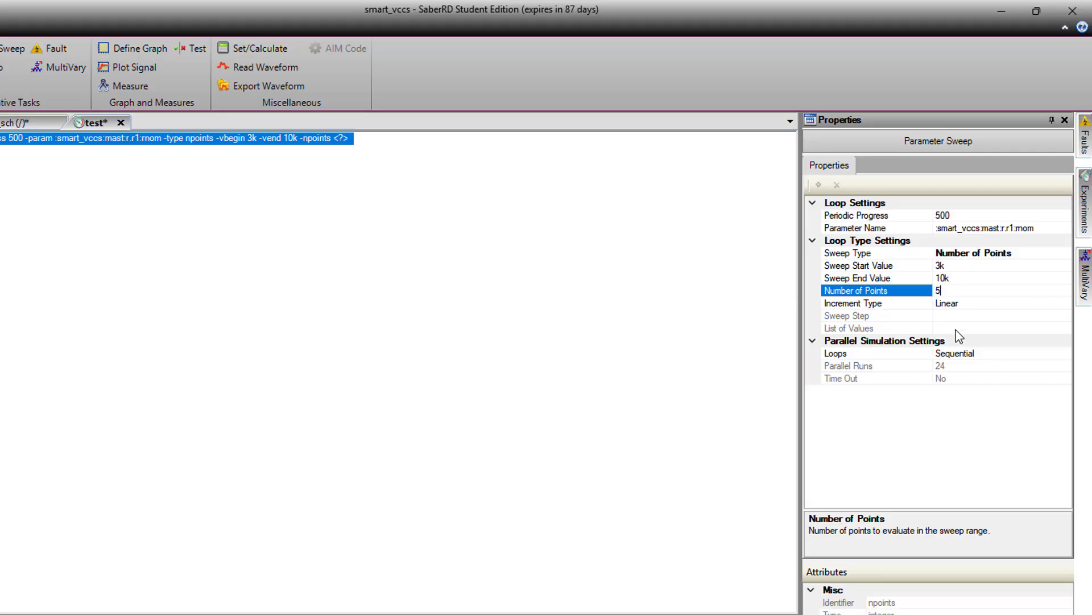
Run the sweep loops as MultiCore with 4 parallel runs.
click(998, 354)
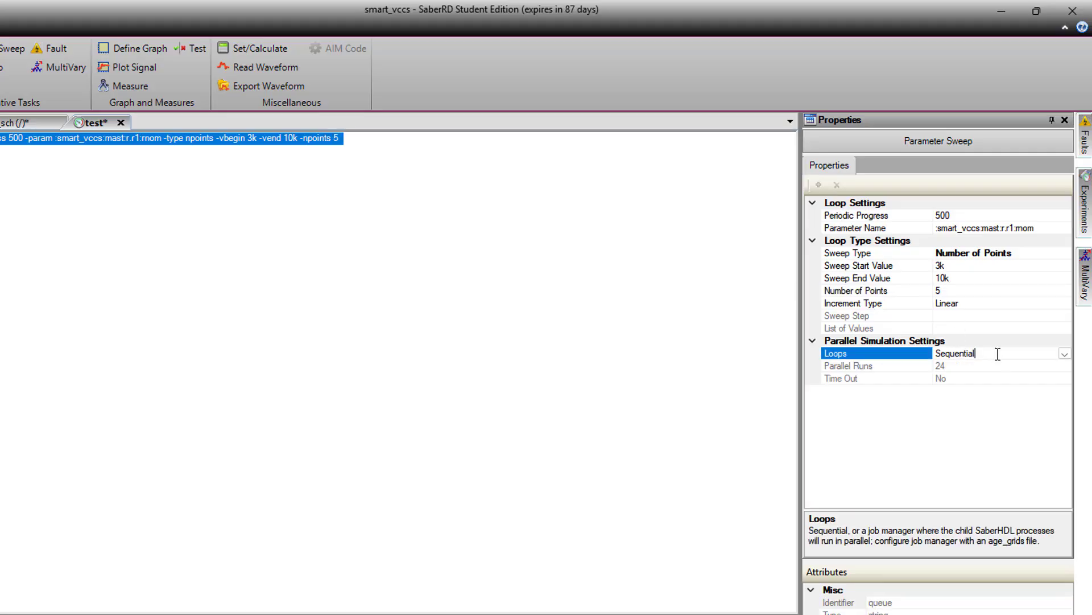
click(1064, 354)
click(1002, 366)
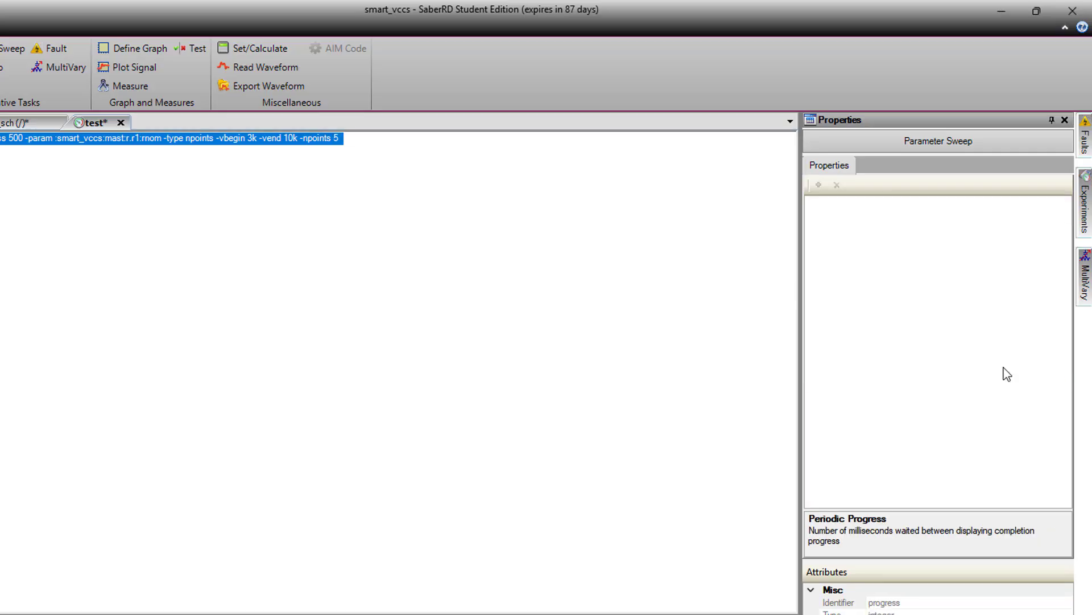
click(951, 366)
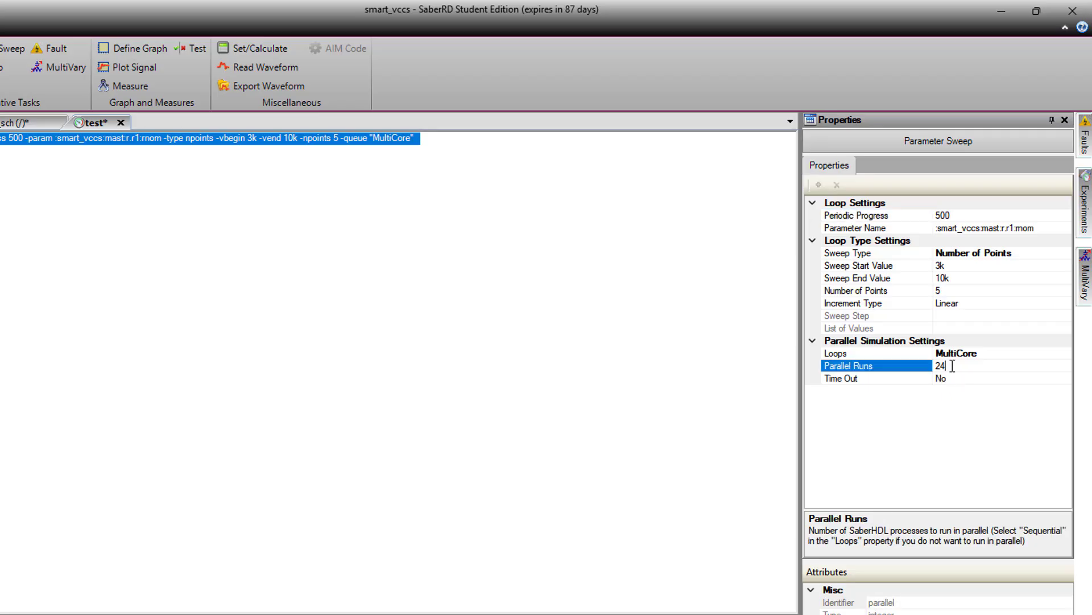
text(4)
key(Return)
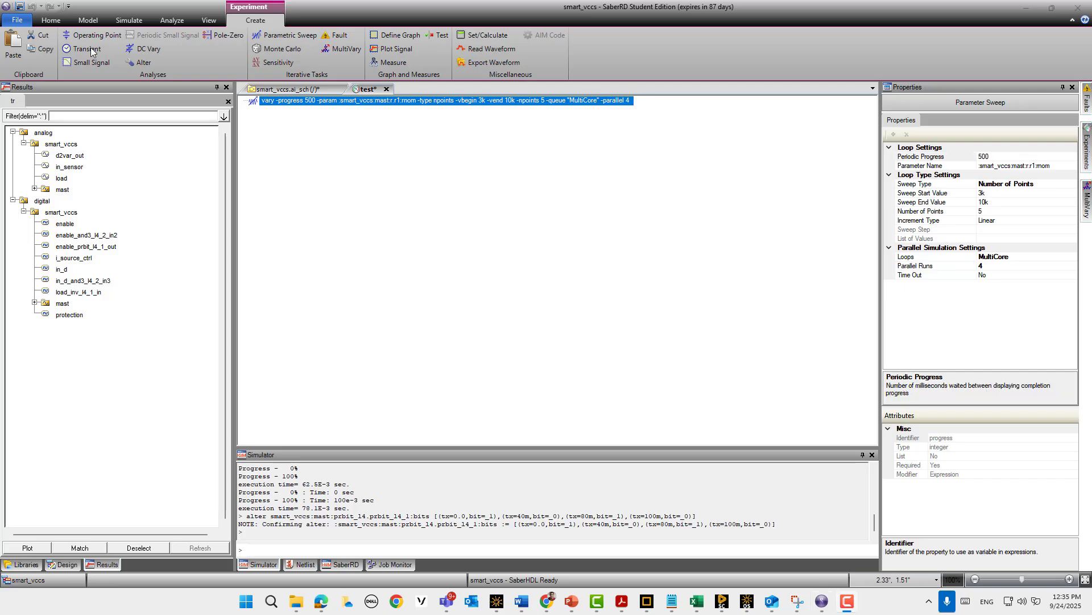
Add a Transient analysis inside the sweep with an end time of 100m and a time step of 2u.
click(83, 49)
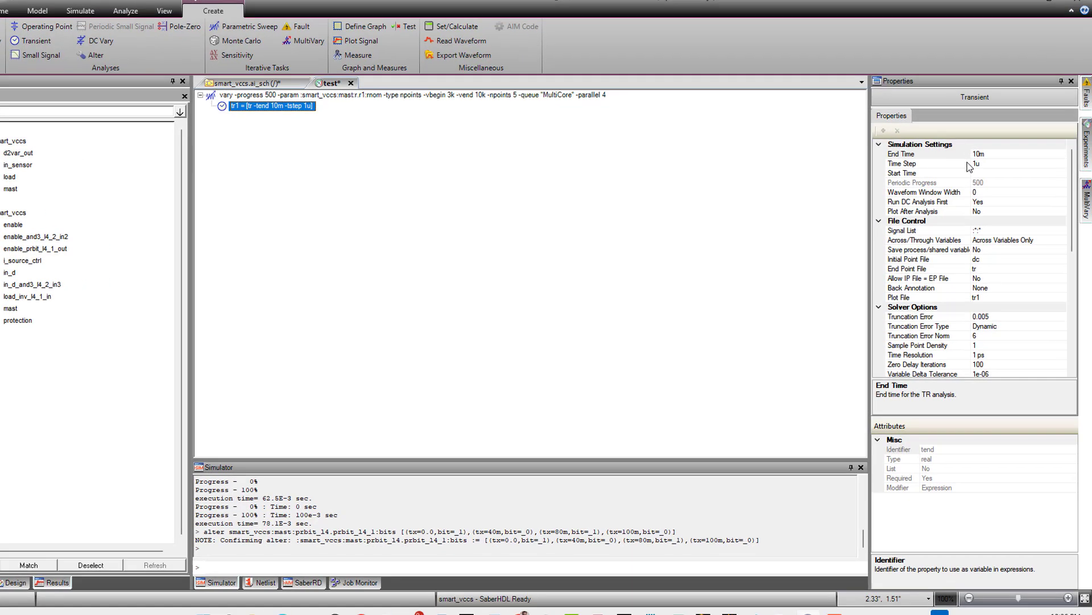
click(991, 158)
click(898, 114)
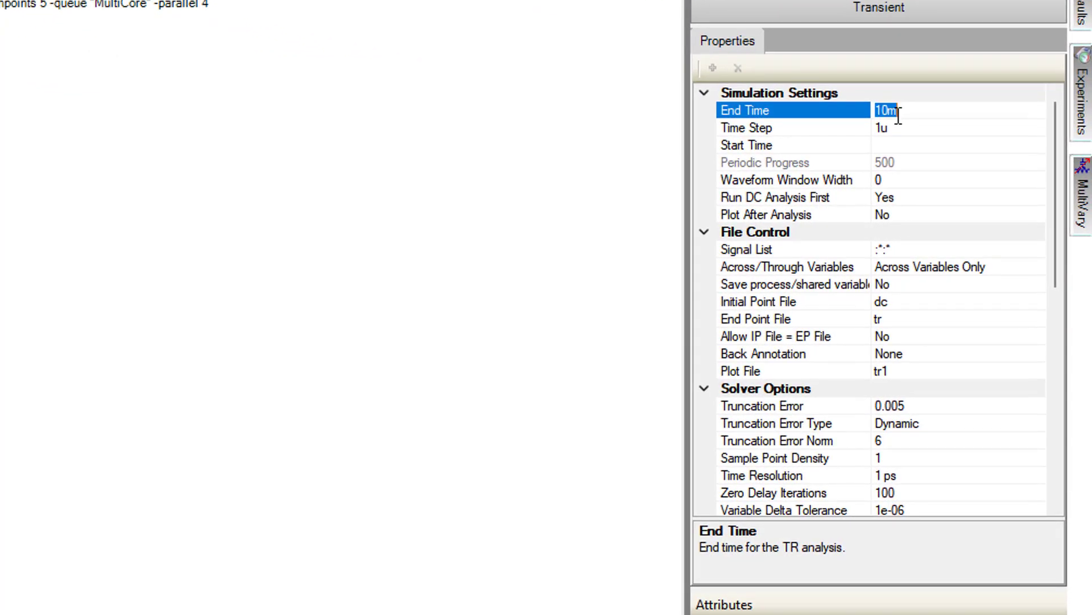
text(100m)
click(912, 122)
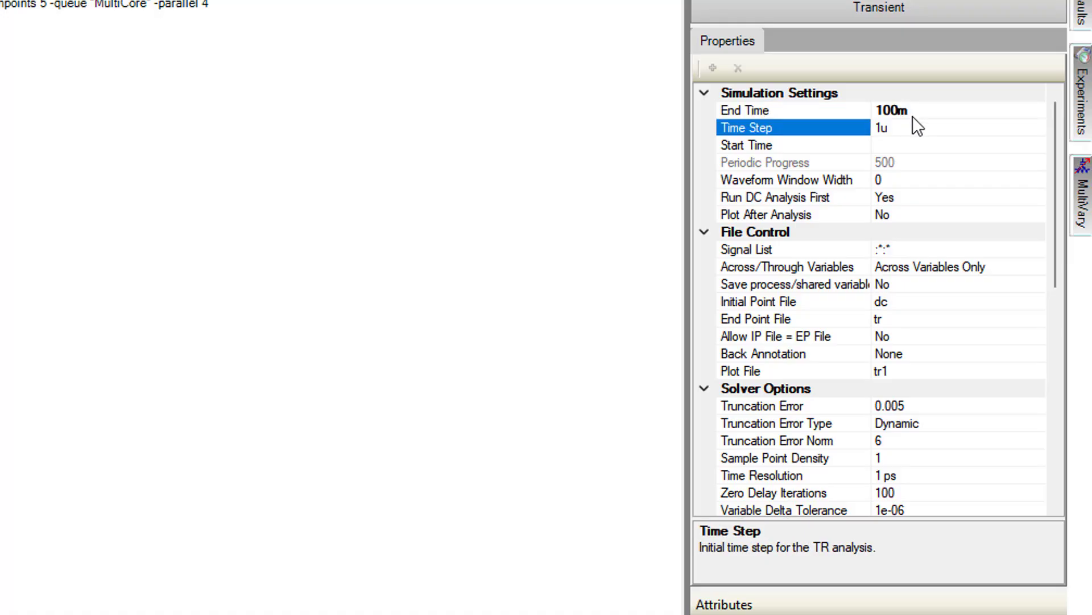
click(912, 125)
text(2u)
key(Return)
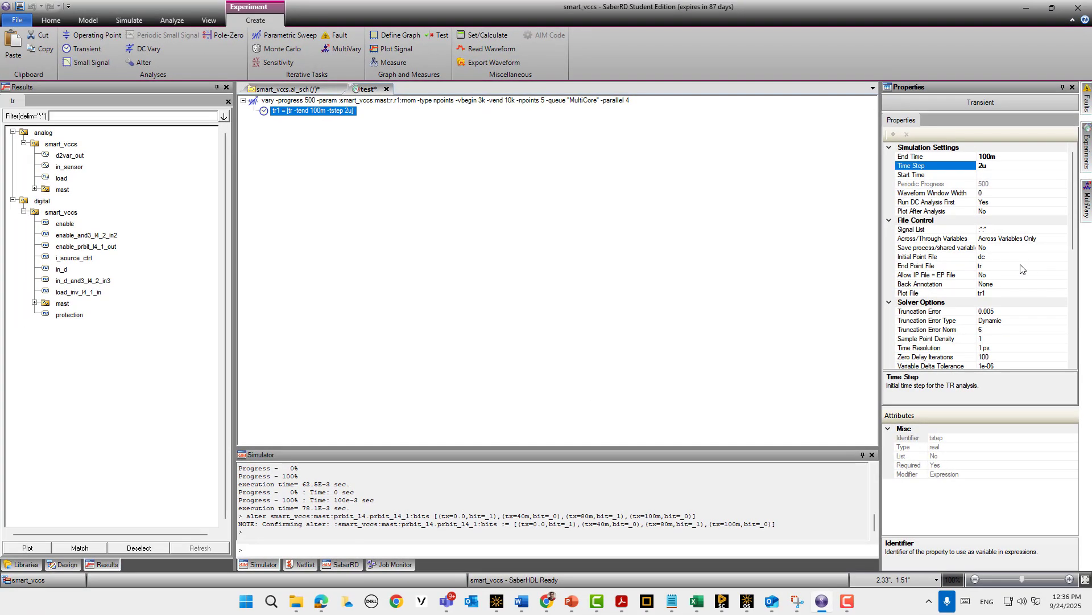
Set the transient analysis to save All Signals with Across and Through Variables.
click(1030, 239)
click(1057, 230)
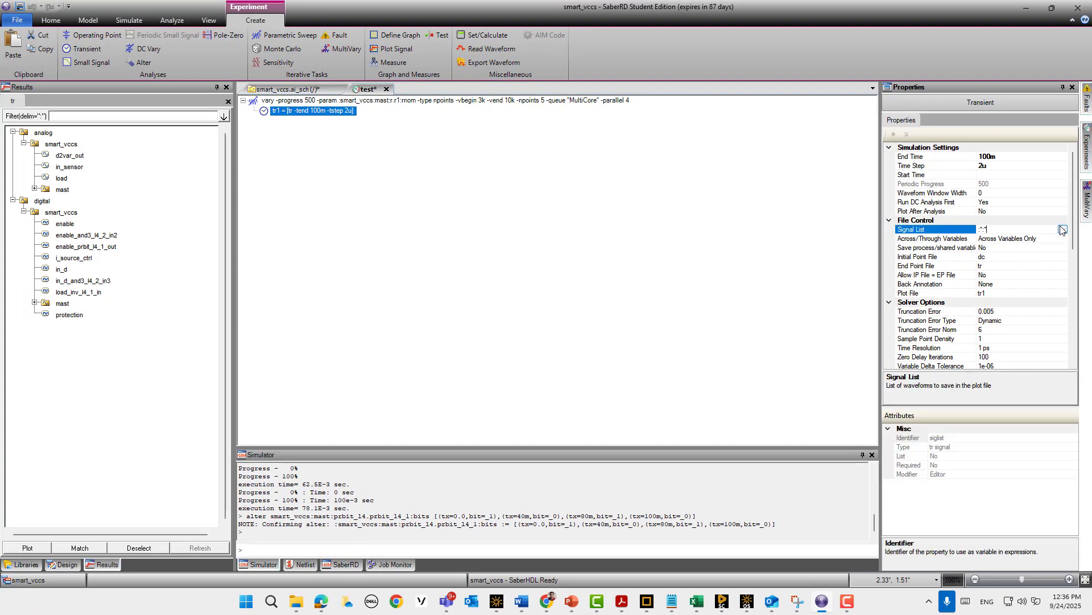
click(1063, 230)
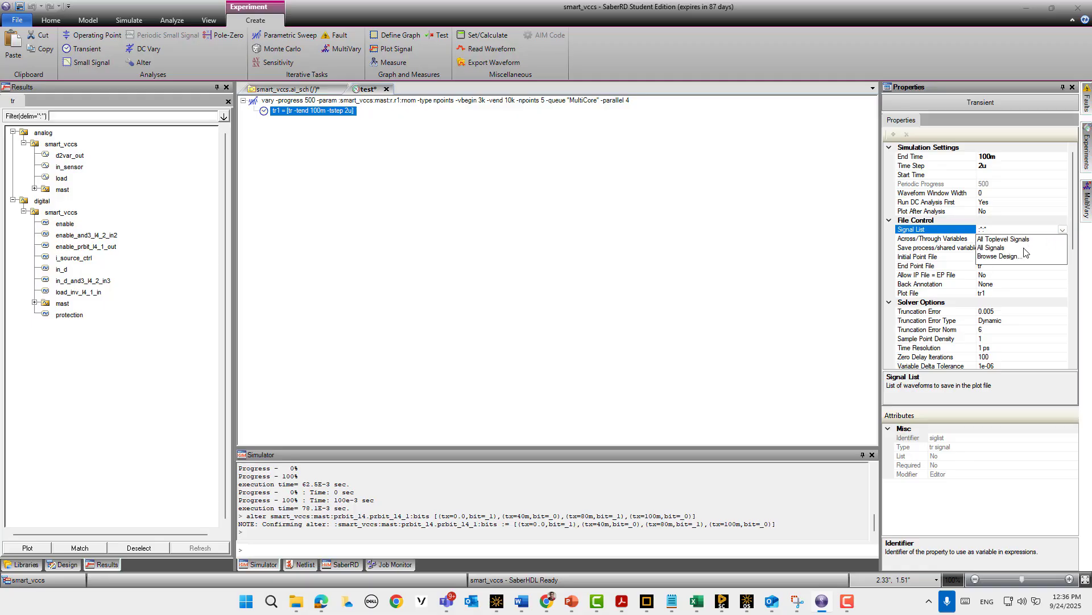
click(1005, 248)
click(1058, 241)
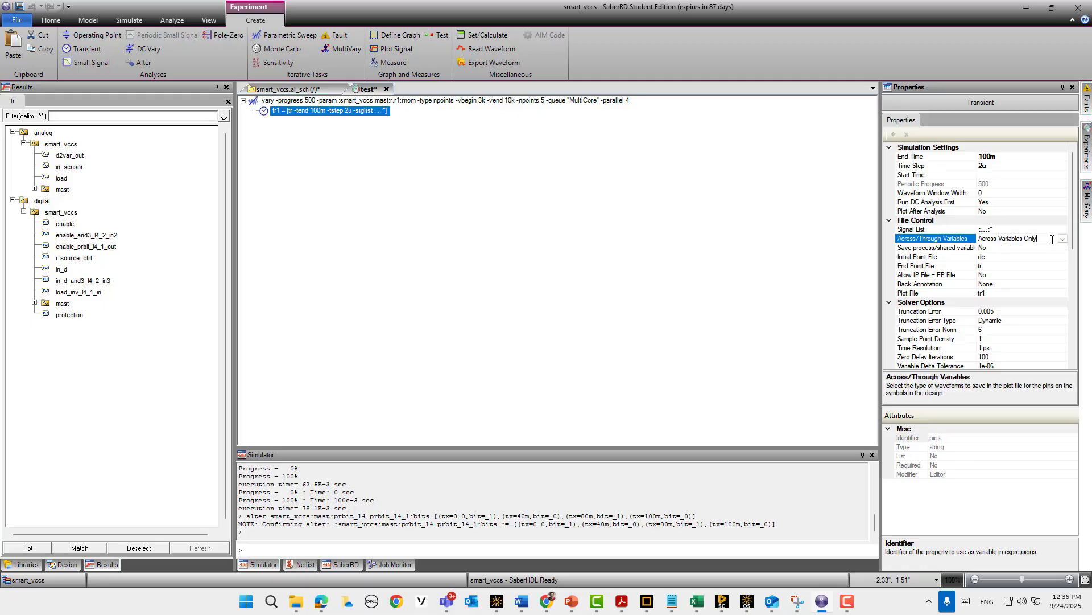
click(1063, 240)
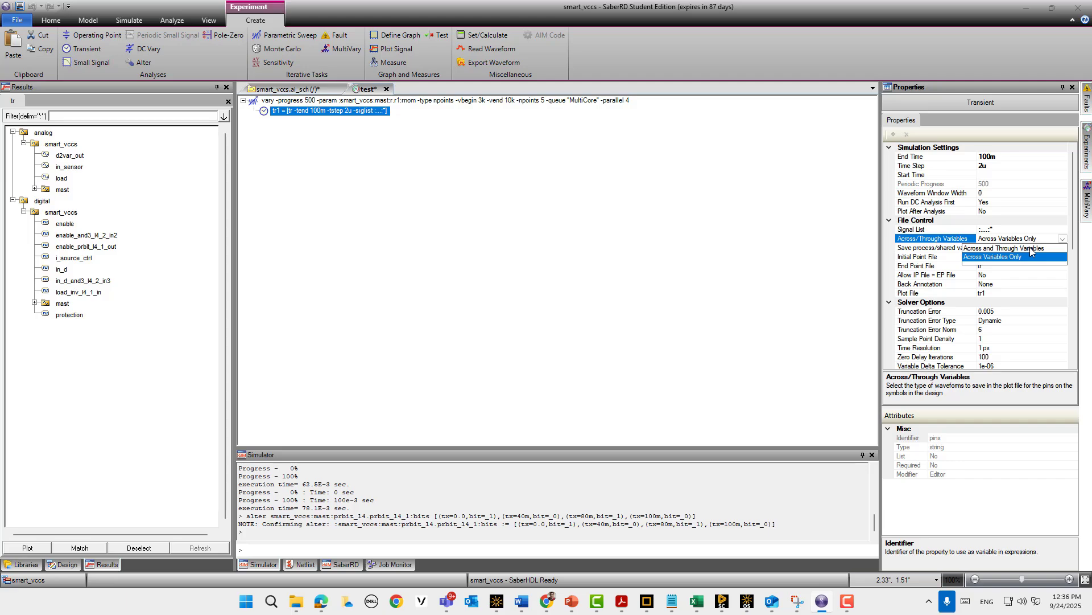
click(1031, 248)
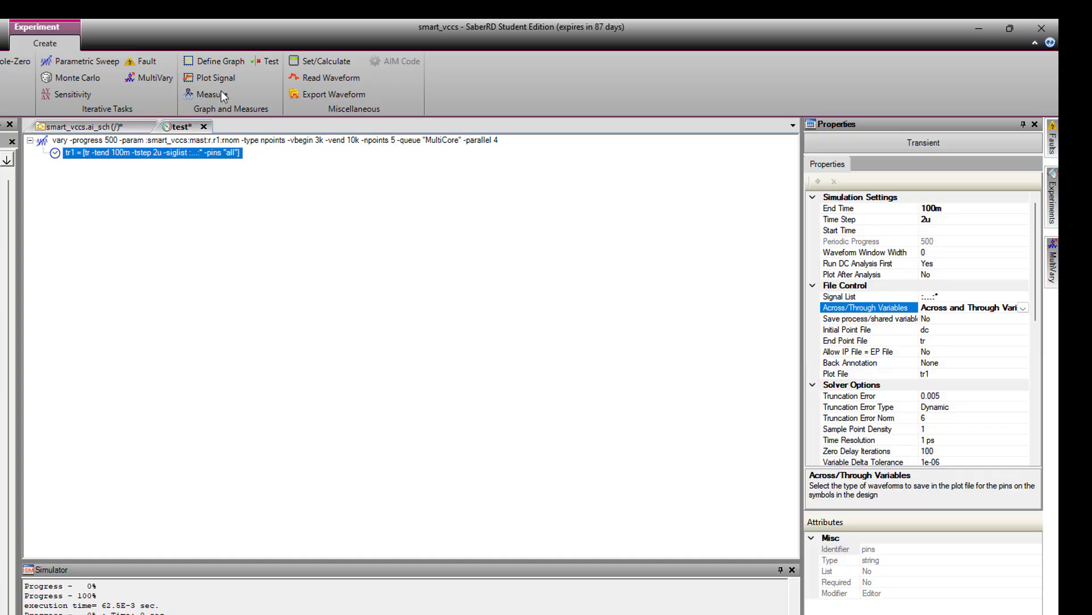
Add a measure after the transient analysis and set its type to RMS from the Levels group.
click(198, 94)
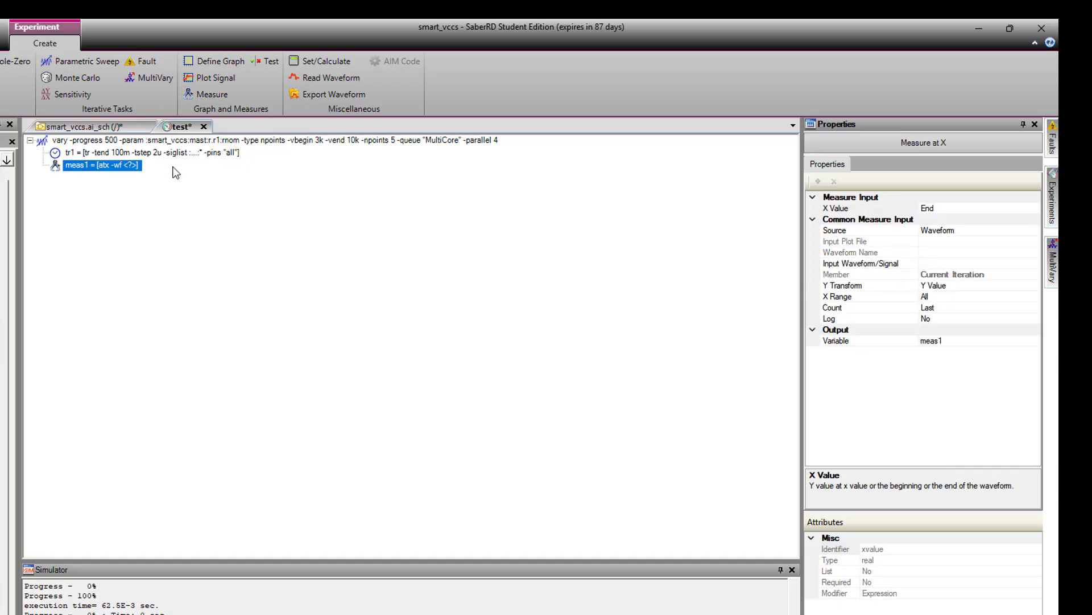
double_click(103, 165)
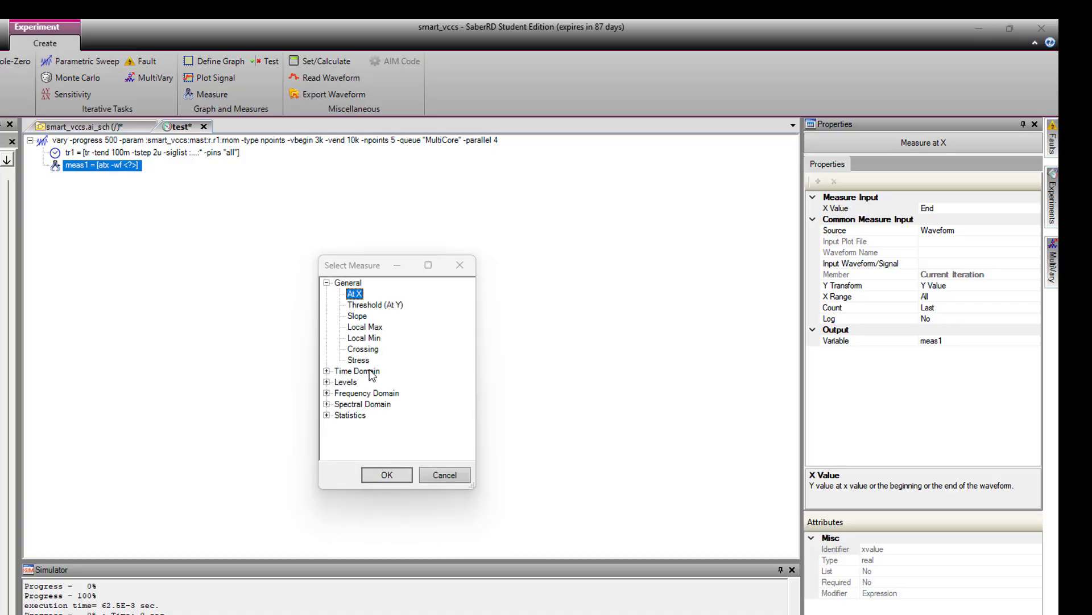
click(327, 382)
scroll(392, 447, down, 1)
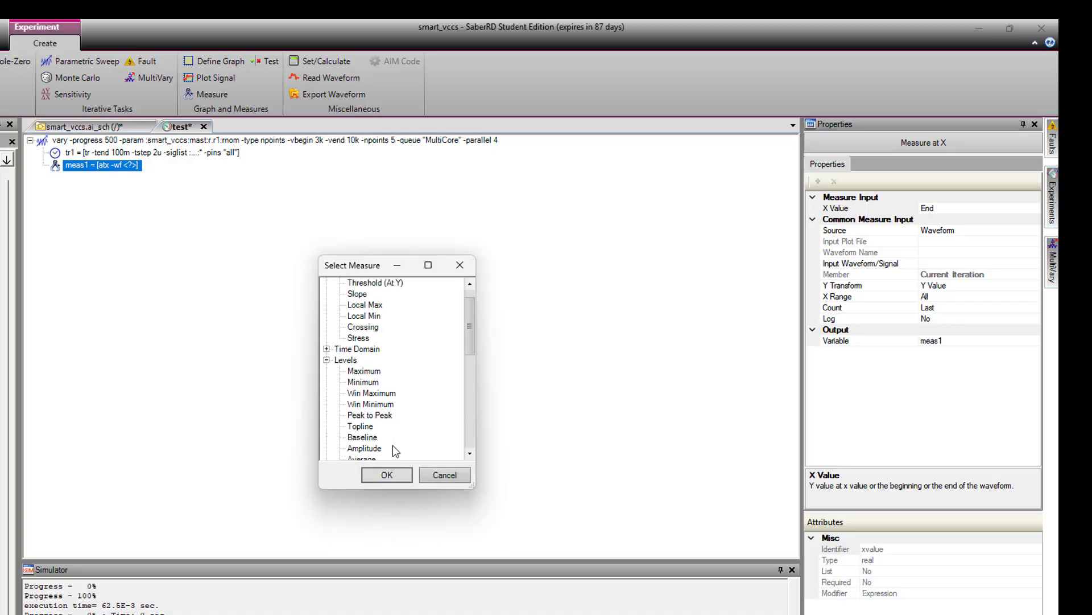
scroll(392, 445, down, 2)
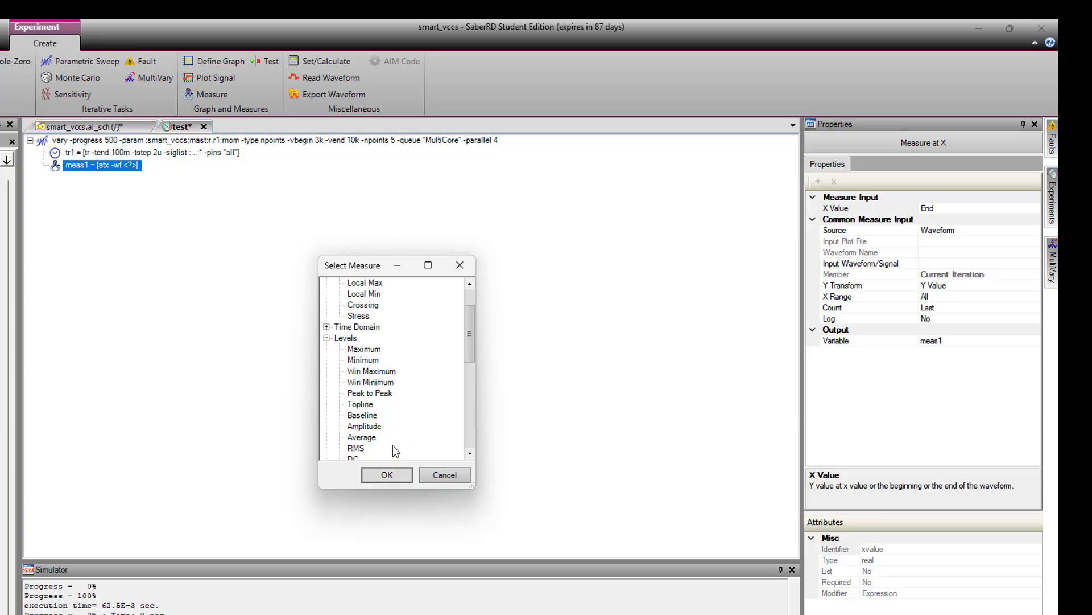
click(355, 448)
click(387, 474)
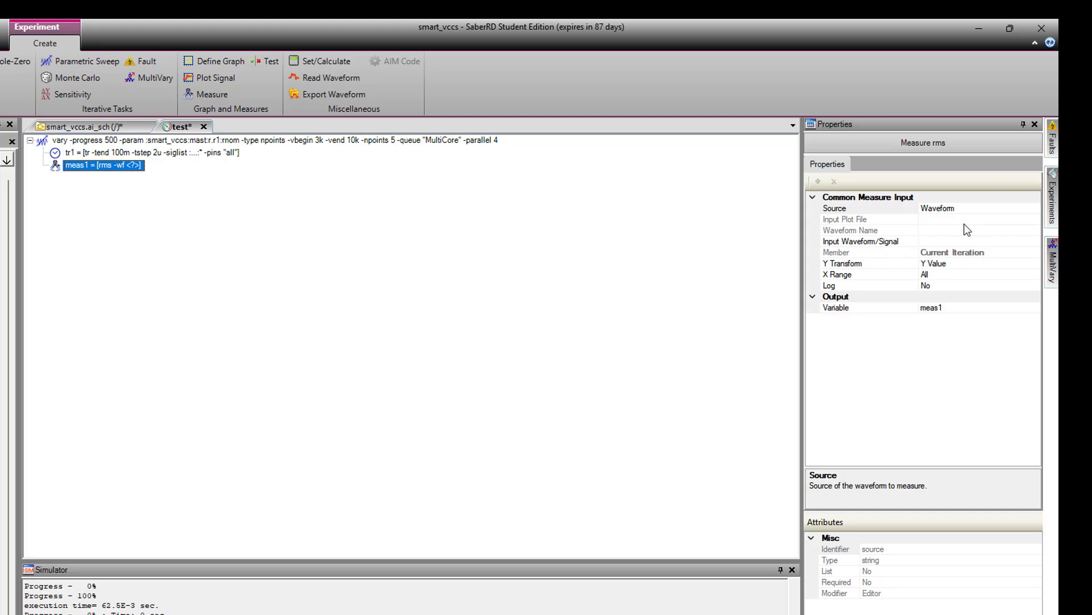
Set the RMS measure's input to the load signal of smart_vccs from the transient result tr1.
click(132, 166)
click(172, 200)
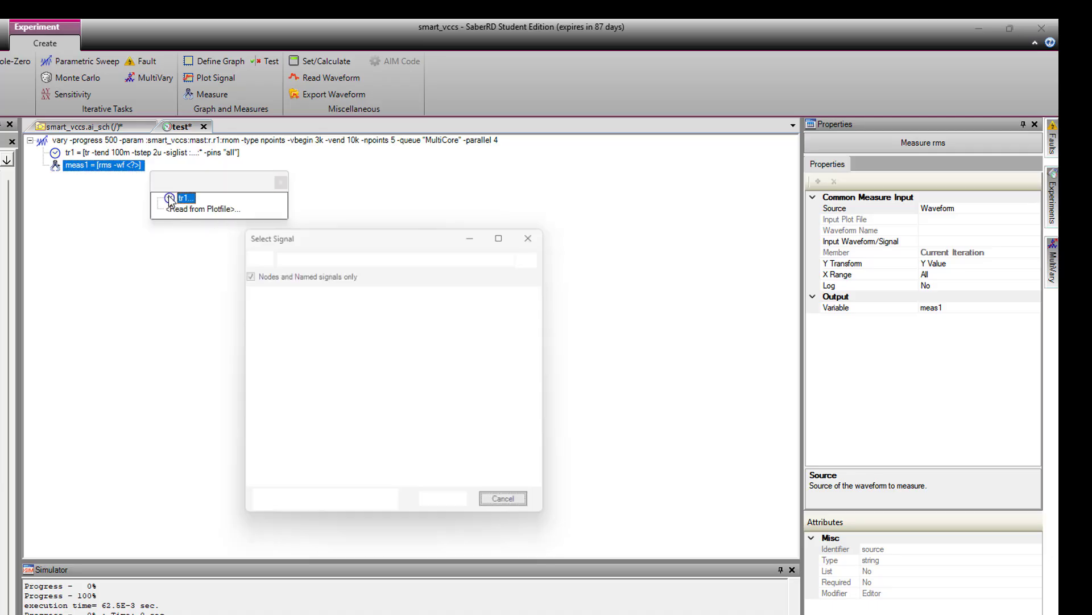
click(69, 126)
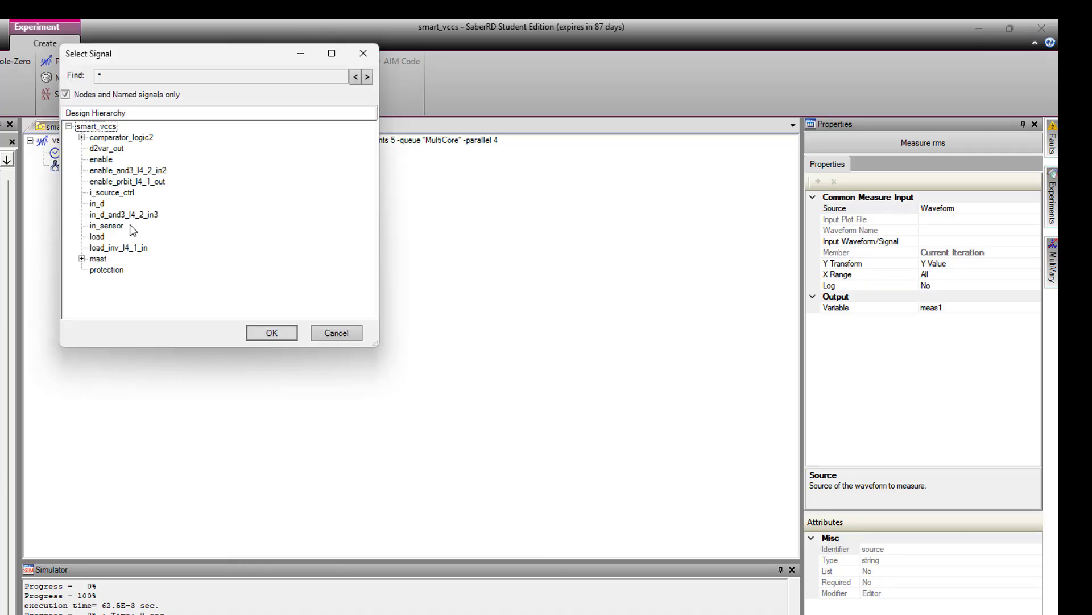
click(98, 237)
click(270, 332)
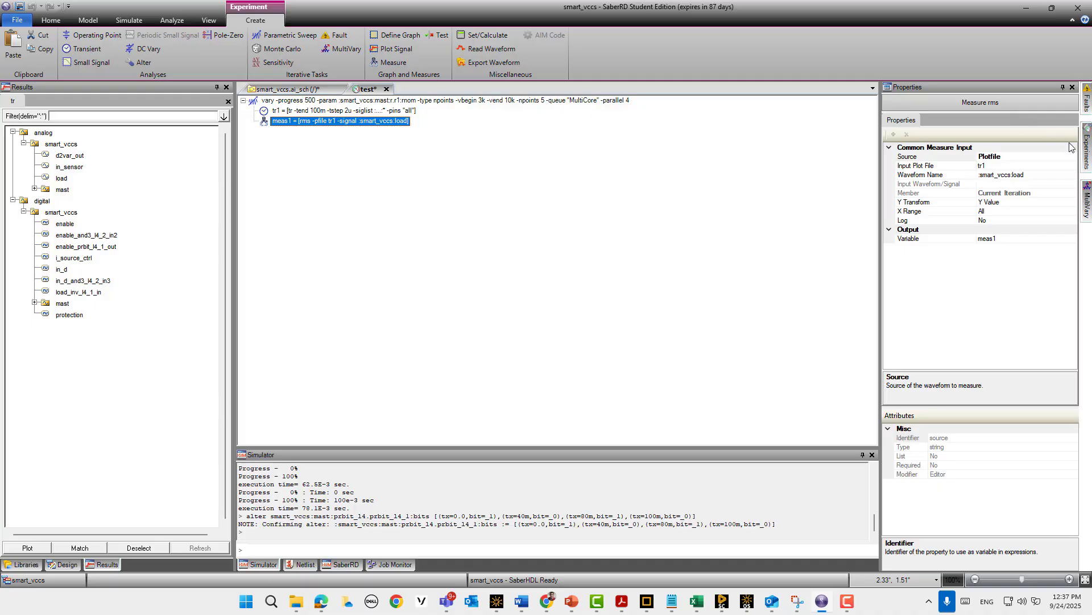
Open the existing Exp_Vary_Loop experiment and inspect the condition of its test1 task without changing it.
click(1087, 149)
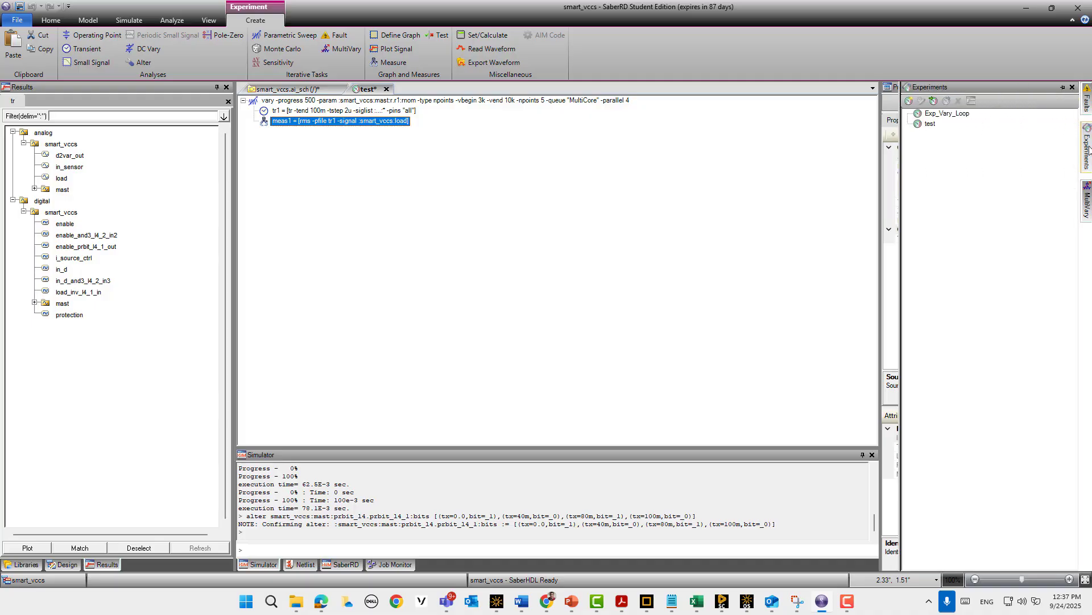
click(959, 113)
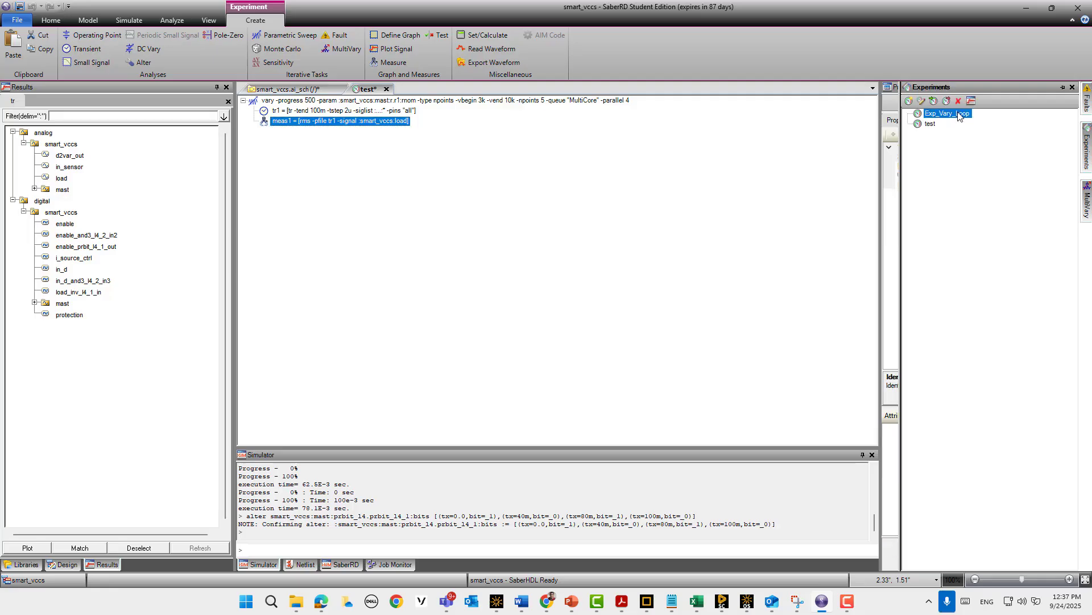
double_click(959, 114)
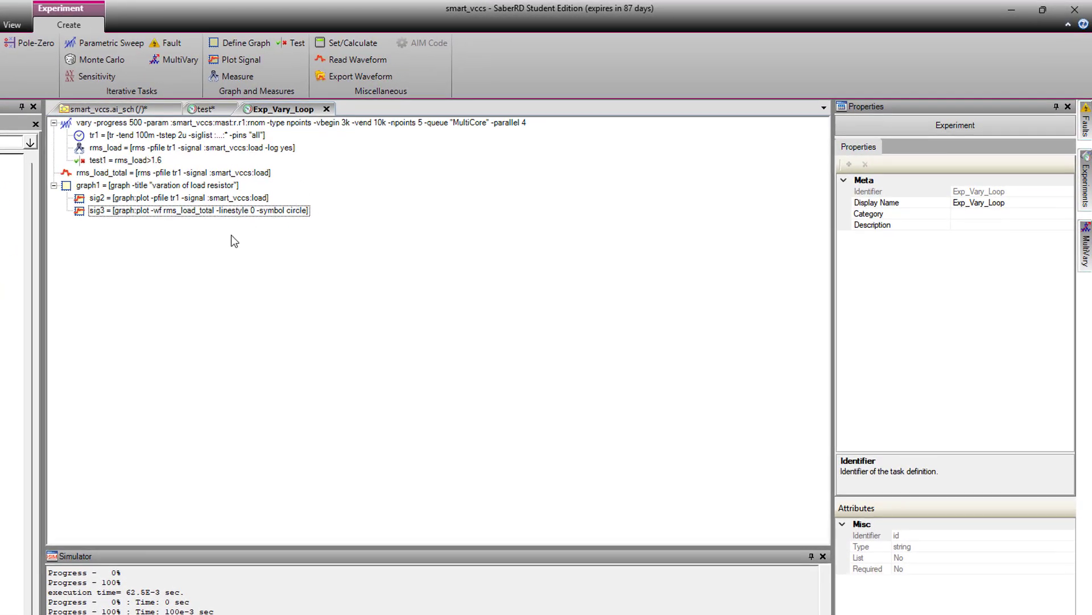
double_click(117, 162)
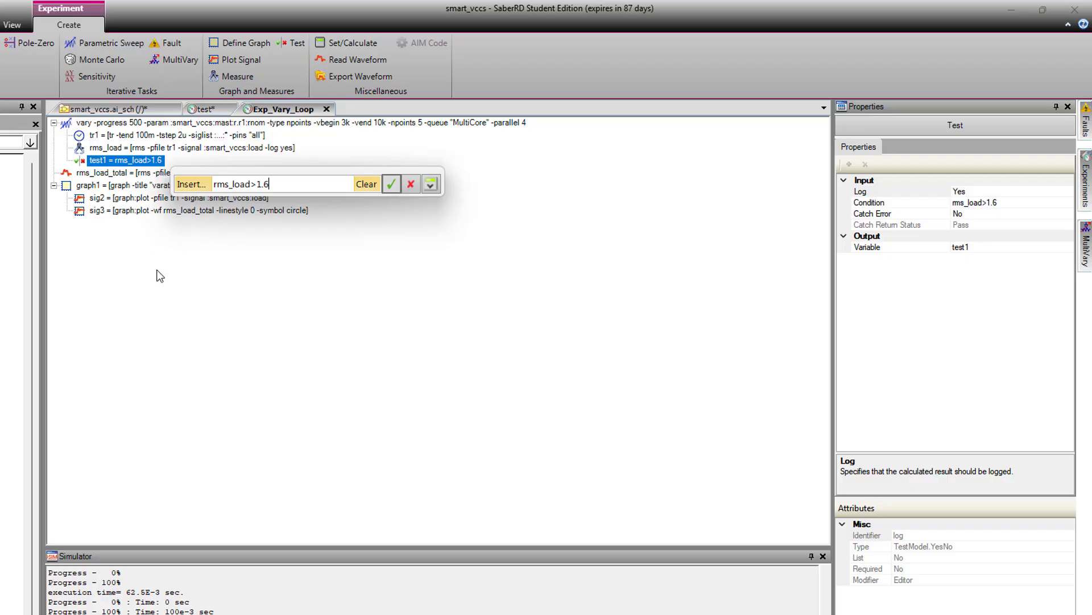
click(410, 184)
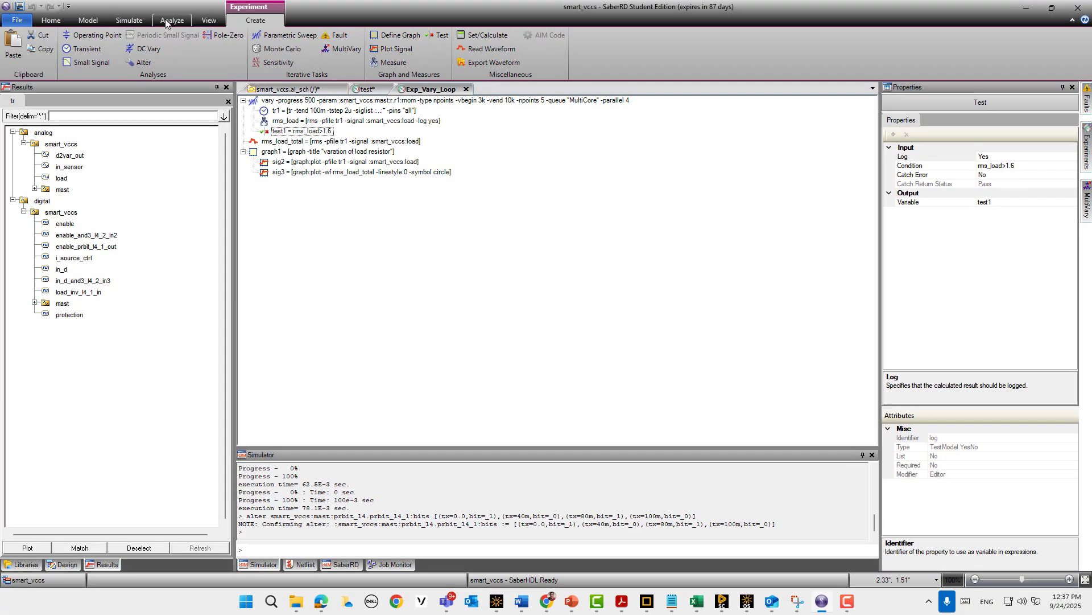
Switch the quick simulation type to Experiment and run Exp_Vary_Loop.
click(171, 21)
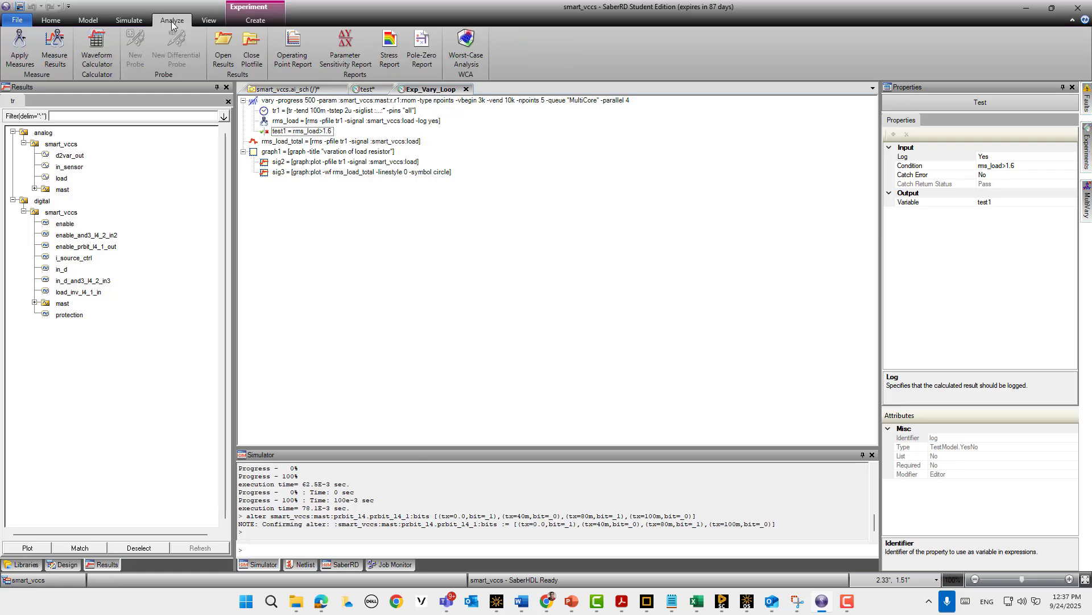
click(129, 21)
click(61, 37)
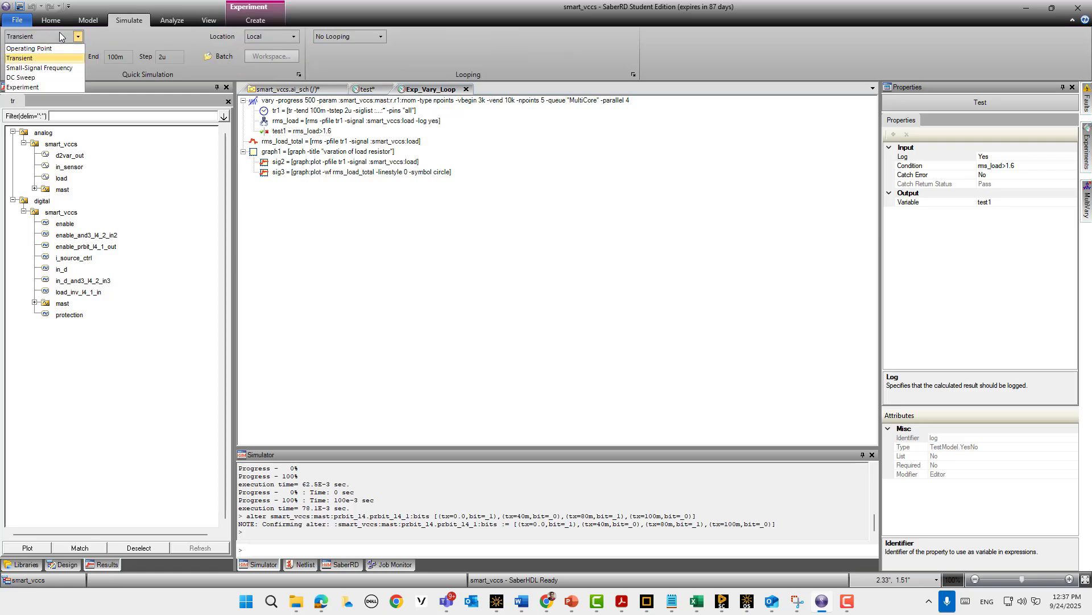
click(20, 82)
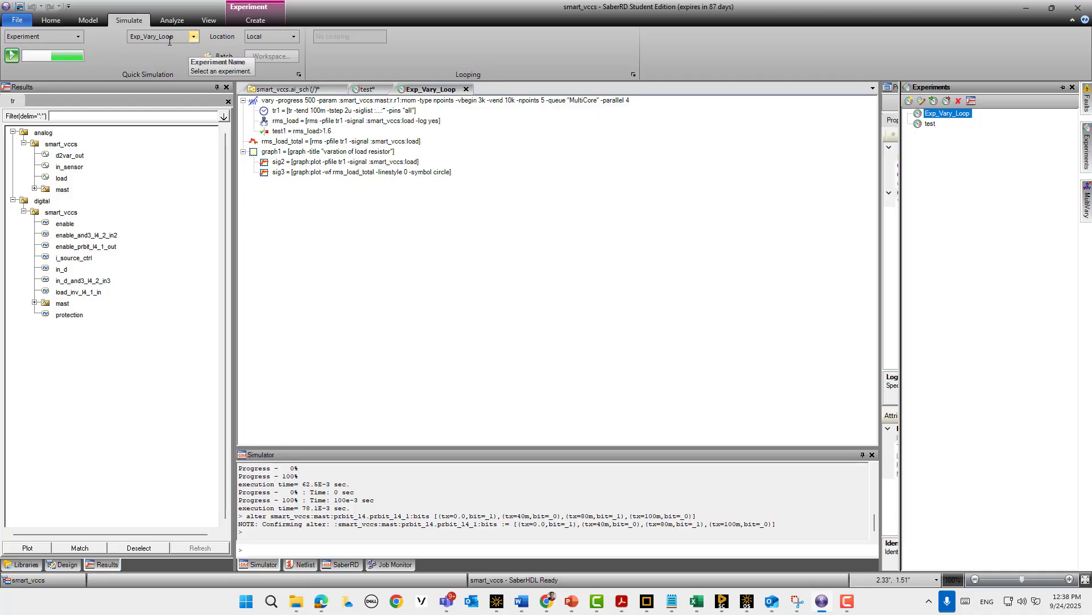
click(17, 58)
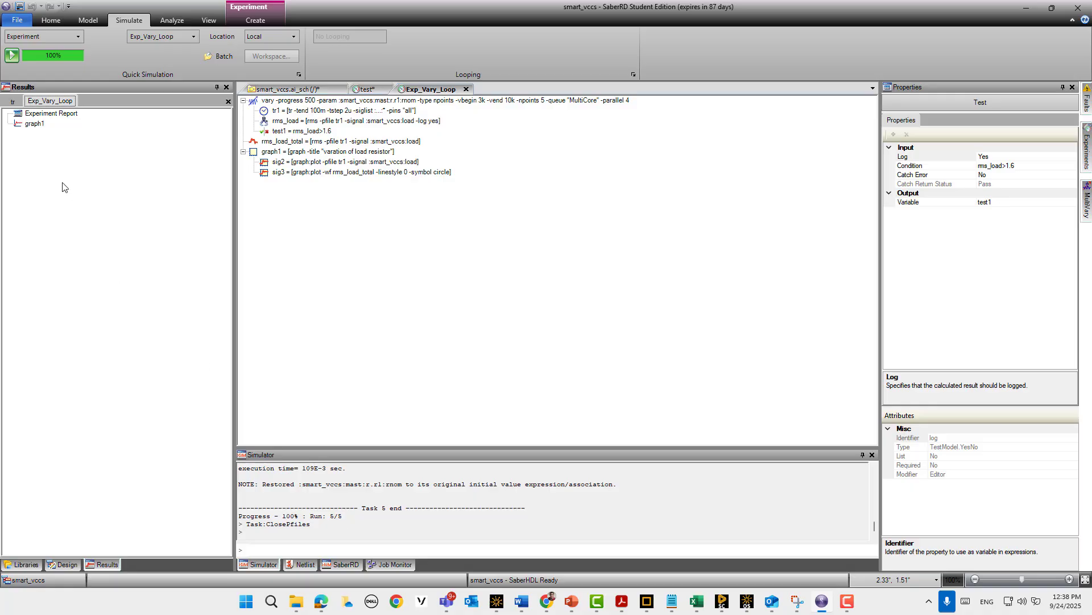
Open graph1 from the experiment results and examine the load RMS curve against the resistor value and the load waveforms.
double_click(39, 127)
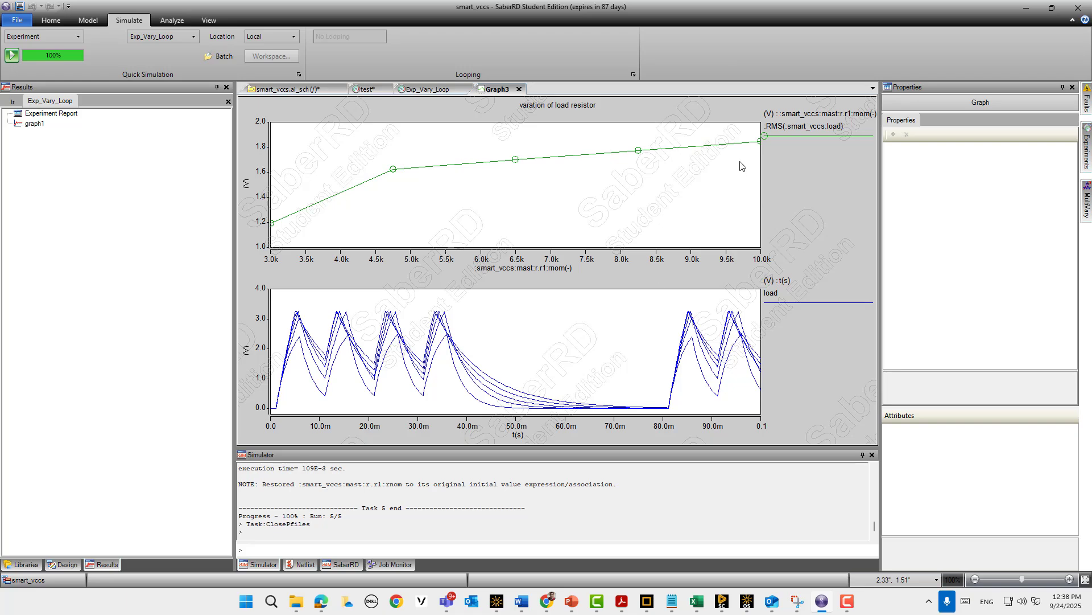
click(815, 127)
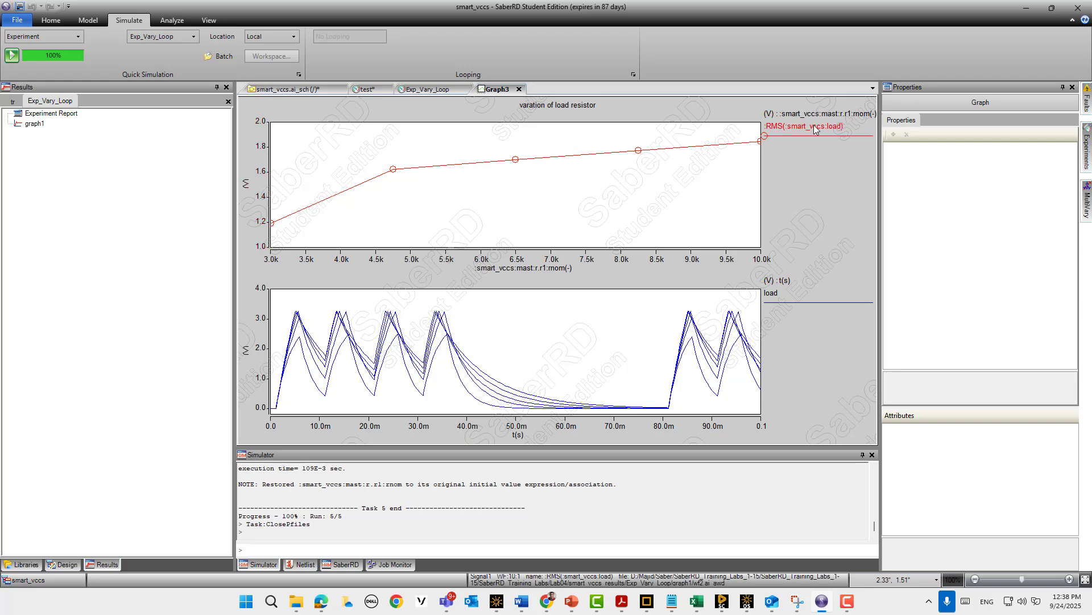
click(762, 149)
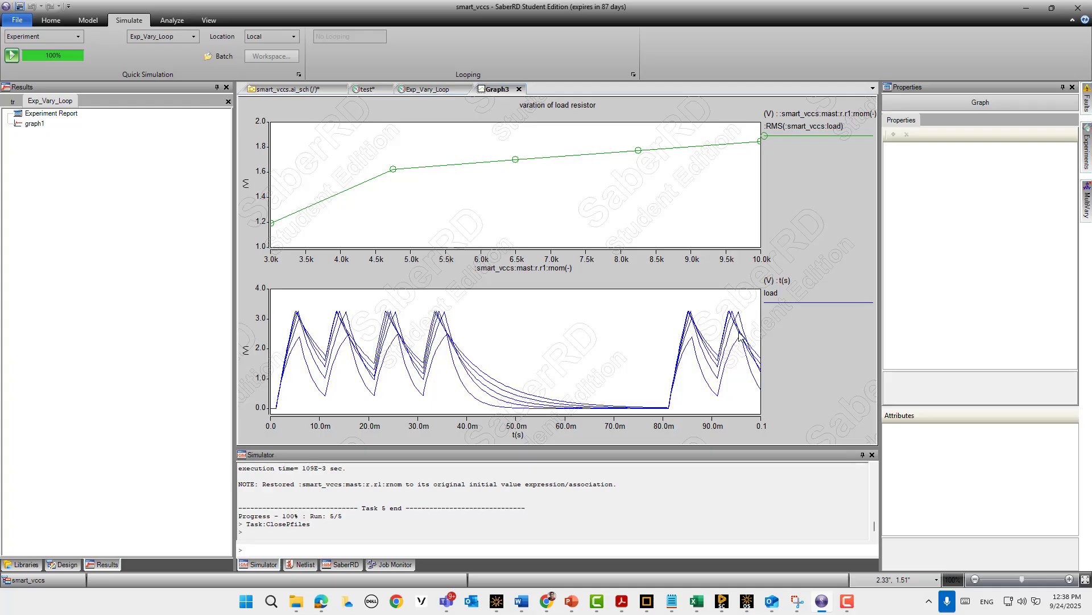
click(494, 415)
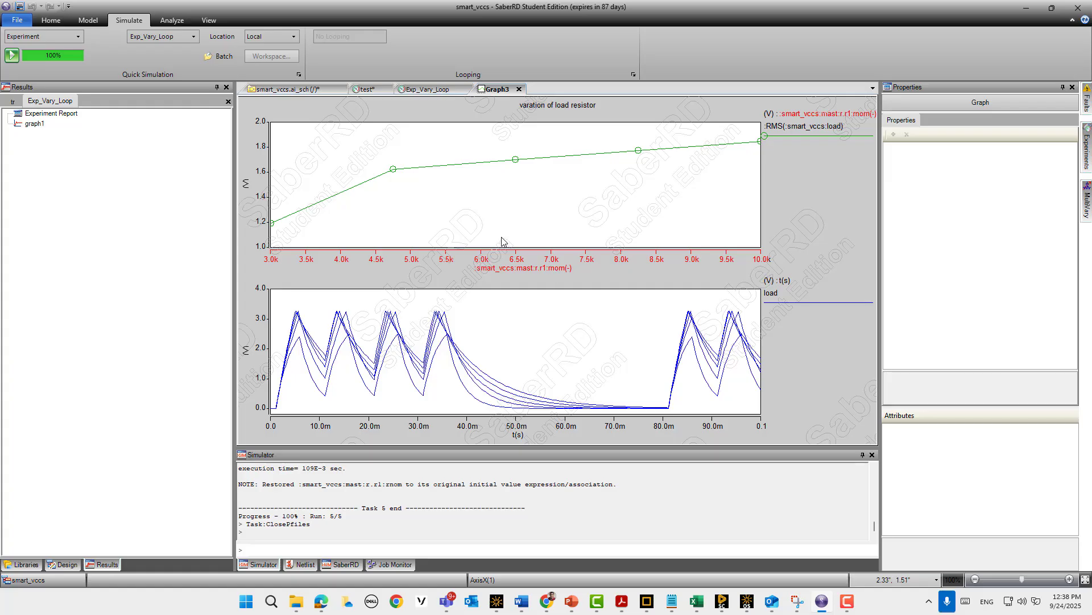
Open the Experiment Report and expand the vary task to check the status of each resistor value.
double_click(69, 115)
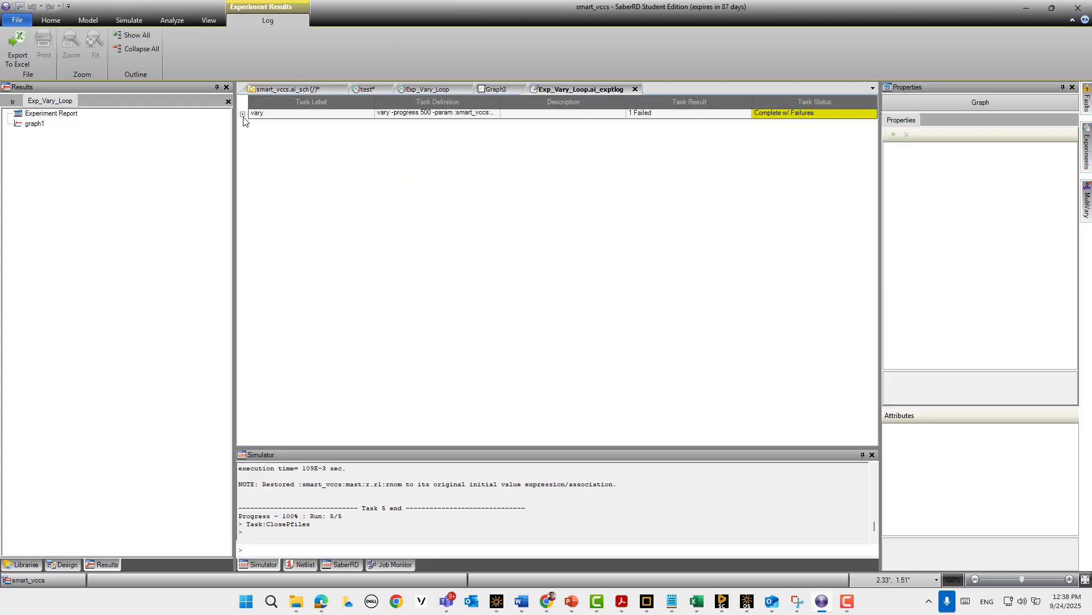
click(243, 115)
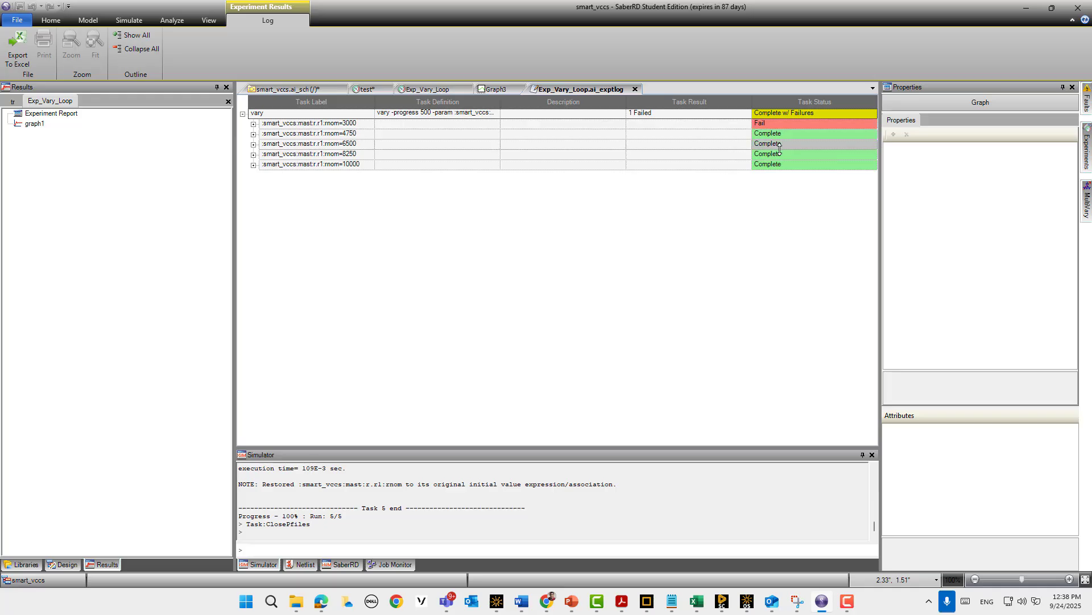